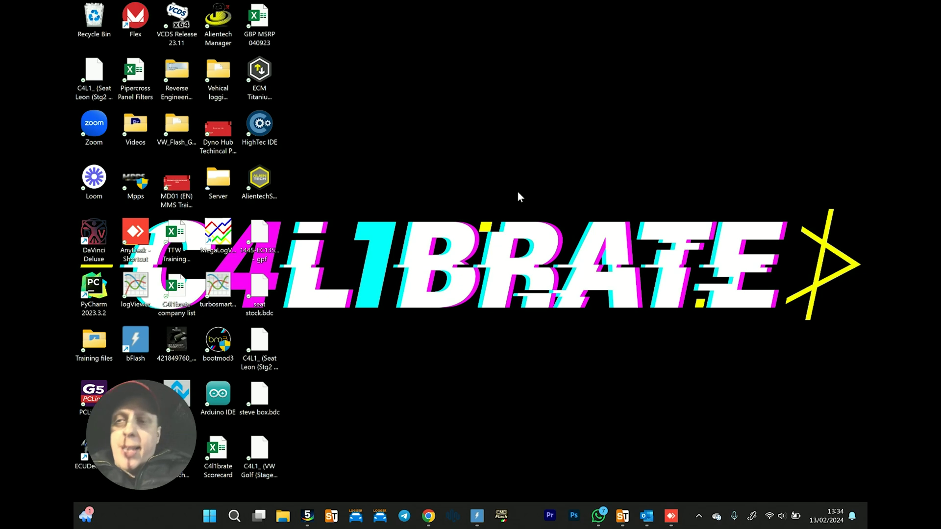
Switch to Alientech Suite and filter the vehicle list by the make Seat.
{"action": "left_click", "coordinate": [260, 180]}
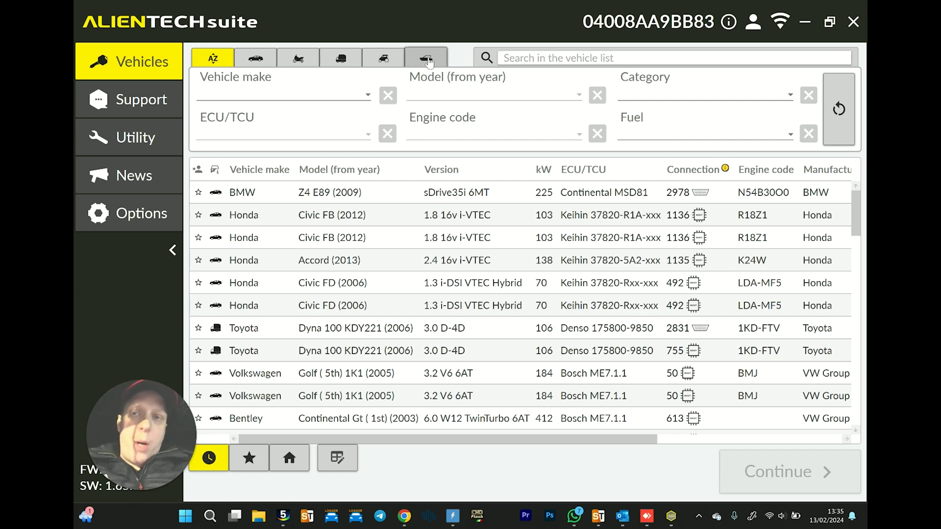
{"action": "left_click", "coordinate": [233, 95]}
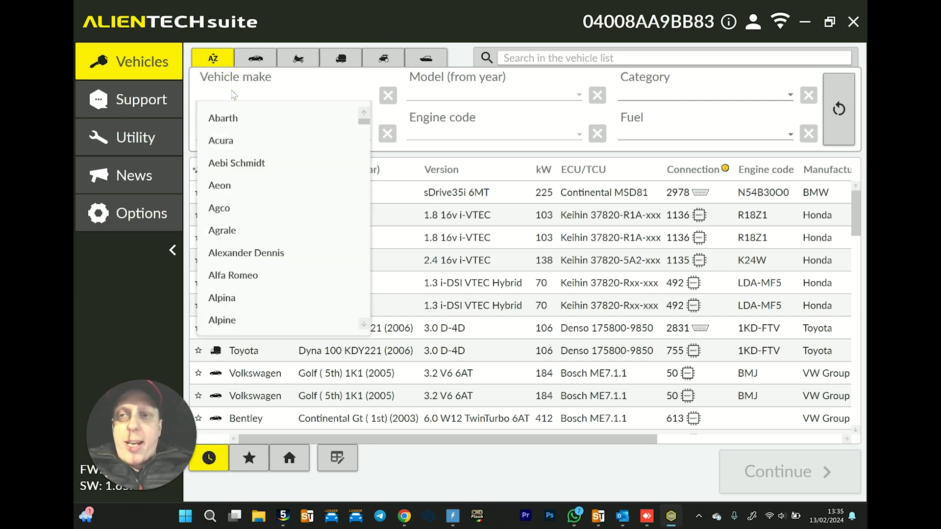
{"action": "type", "text": "se"}
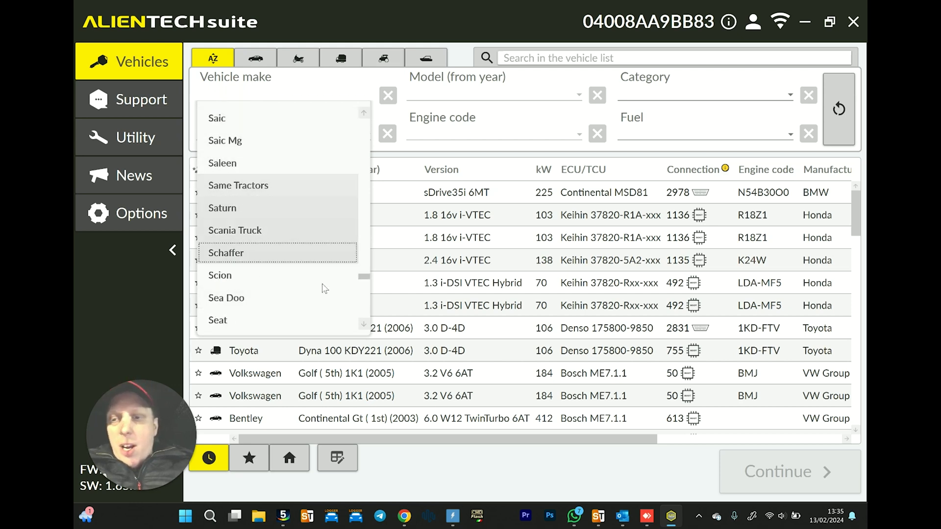
{"action": "scroll", "coordinate": [320, 319], "scroll_direction": "down", "scroll_amount": 2}
{"action": "left_click", "coordinate": [316, 319]}
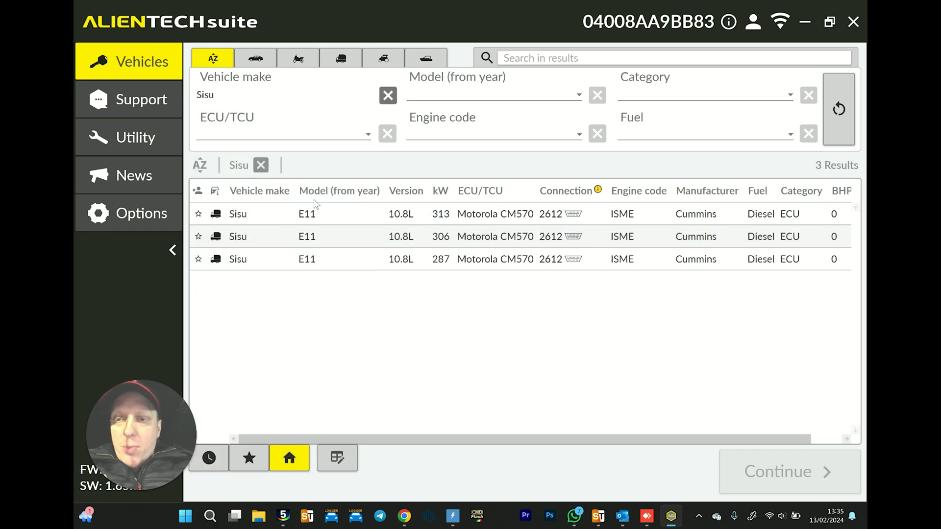
{"action": "left_click", "coordinate": [292, 98]}
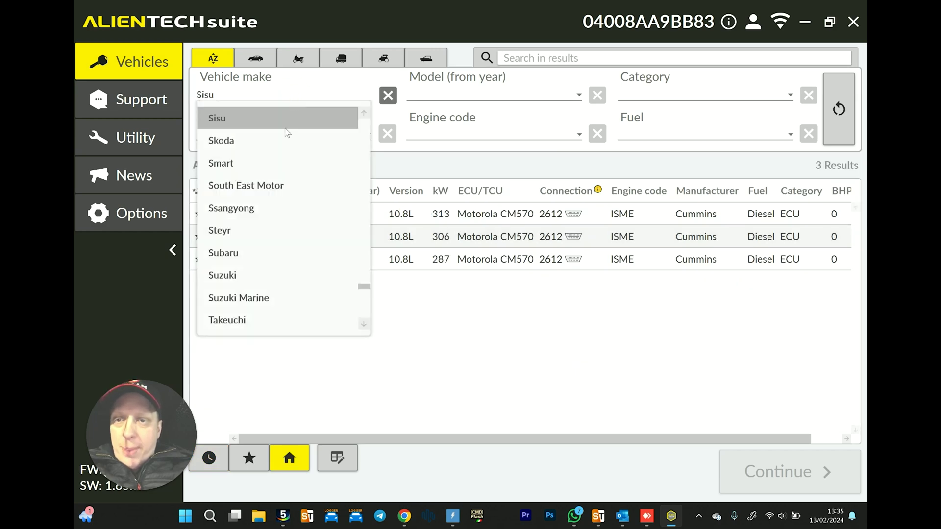
{"action": "left_click", "coordinate": [364, 113]}
{"action": "left_click", "coordinate": [369, 114]}
{"action": "left_click", "coordinate": [369, 114]}
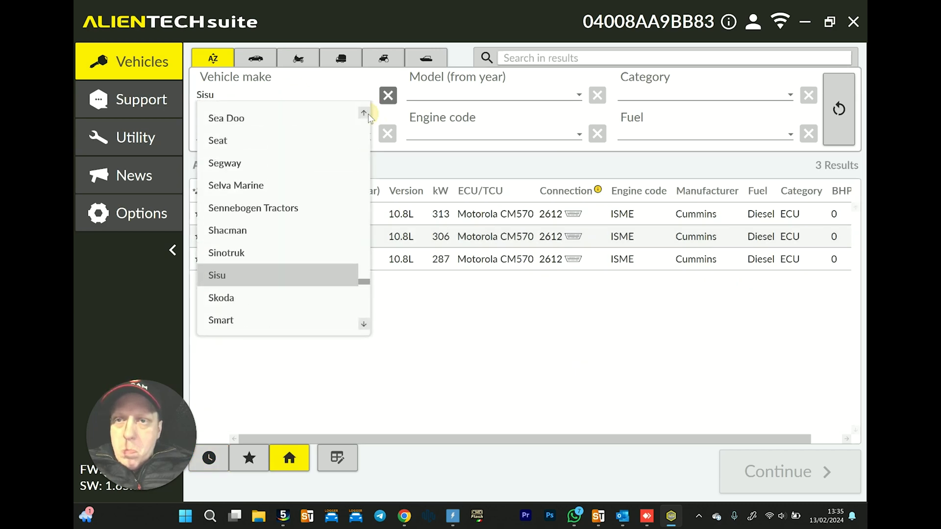
{"action": "left_click", "coordinate": [311, 142]}
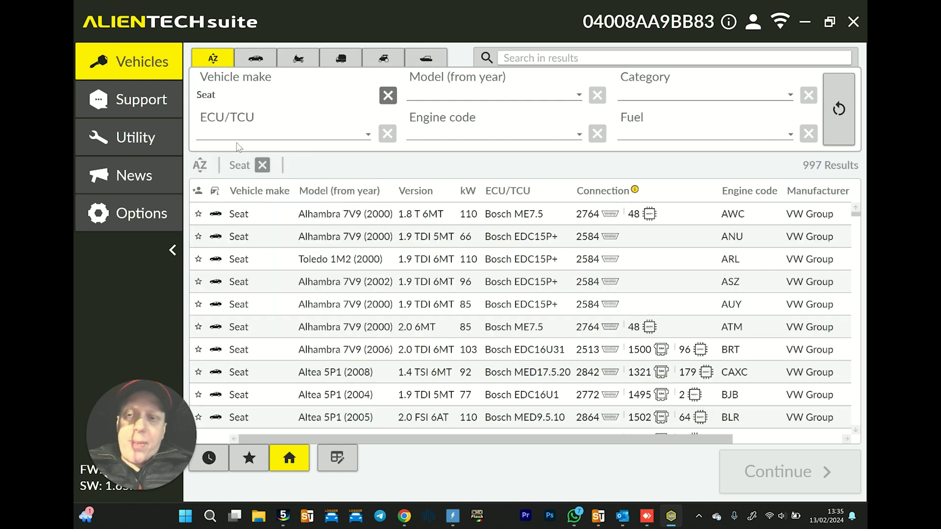
Filter by the Continental Simos 18.10 ECU and open the Leon 5F1 (2018) 2.0 TFSI Cupra 7AT entry.
{"action": "left_click", "coordinate": [245, 140]}
{"action": "left_click_drag", "start_coordinate": [363, 171], "coordinate": [357, 274]}
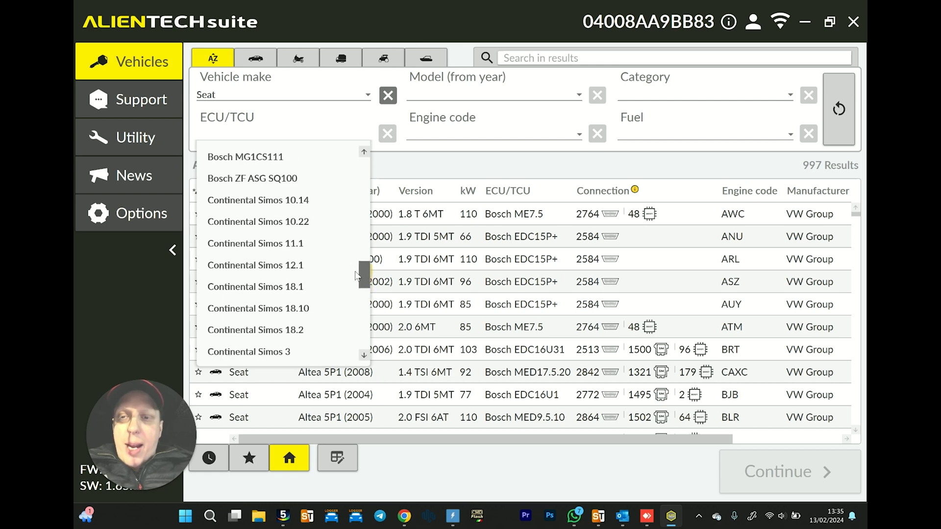
{"action": "left_click", "coordinate": [283, 309]}
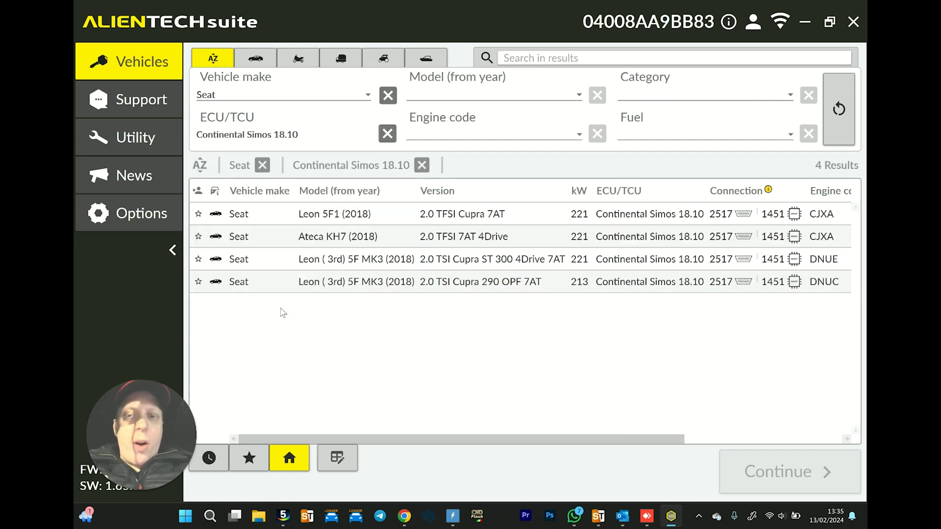
{"action": "left_click", "coordinate": [440, 216]}
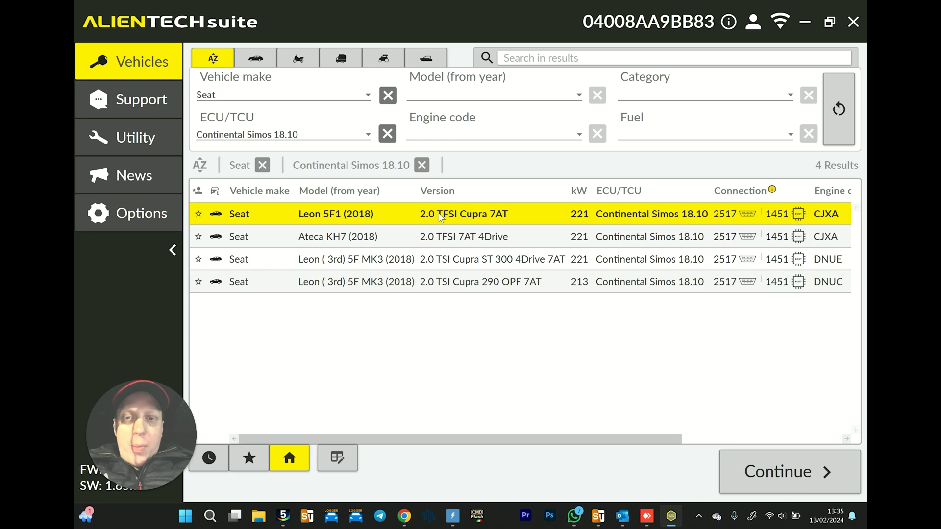
{"action": "double_click", "coordinate": [440, 216]}
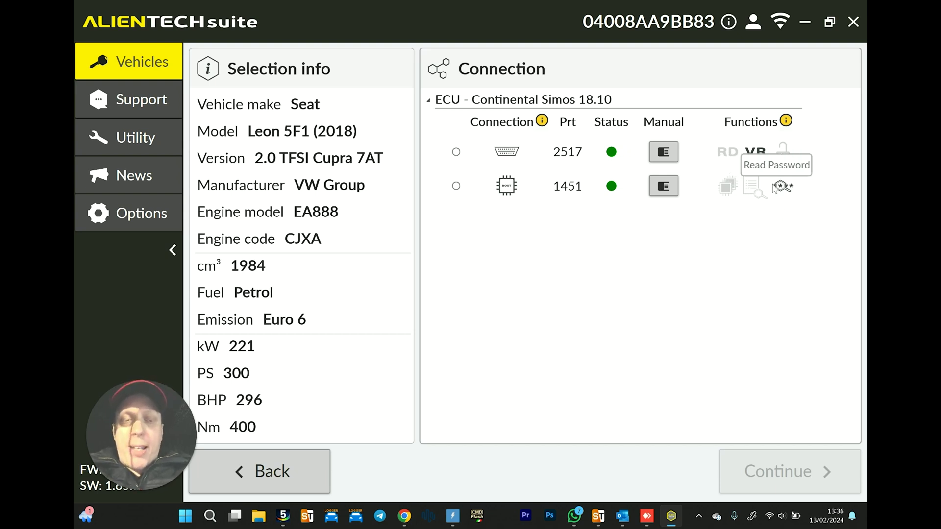
Proceed with the virtual-reading OBD connection, protocol 2517, and review its instruction manual before closing it.
{"action": "left_click", "coordinate": [456, 153]}
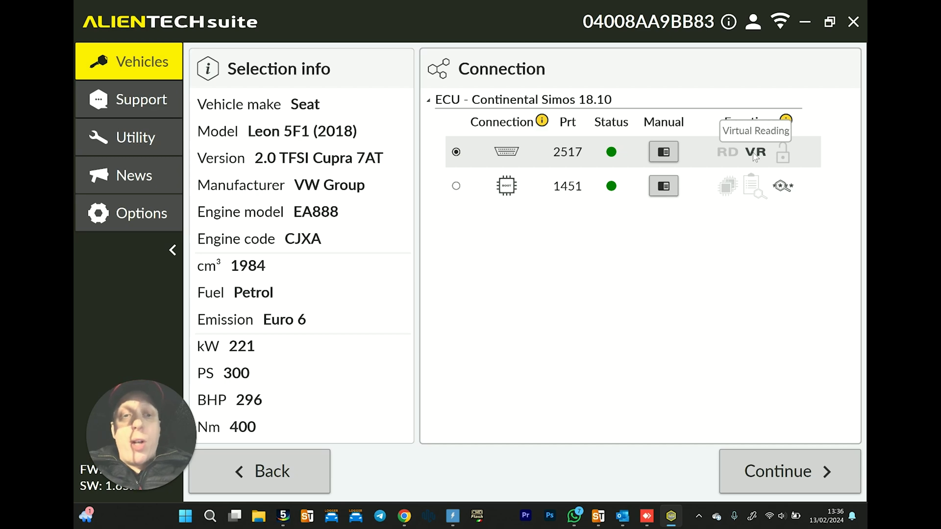
{"action": "left_click", "coordinate": [783, 474]}
{"action": "left_click", "coordinate": [420, 311]}
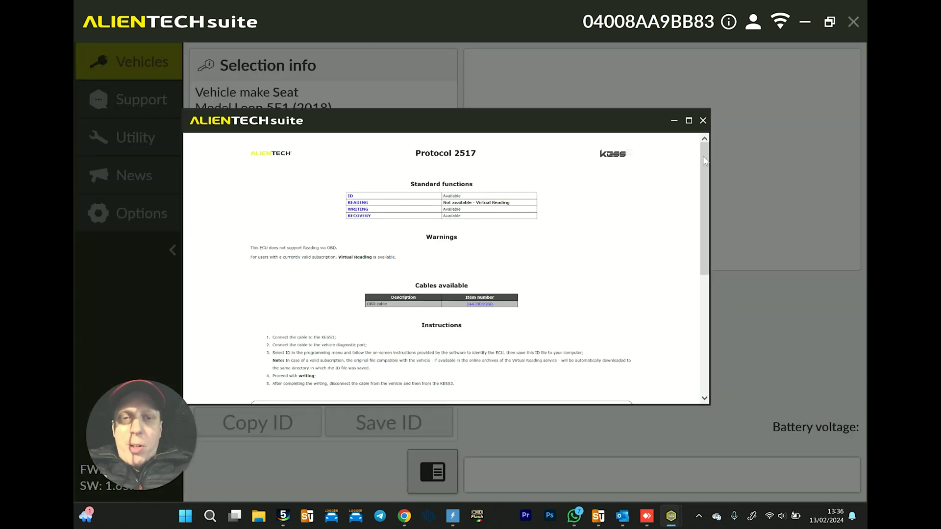
{"action": "mouse_move", "coordinate": [704, 160]}
{"action": "left_mouse_down"}
{"action": "mouse_move", "coordinate": [707, 311]}
{"action": "mouse_move", "coordinate": [713, 162]}
{"action": "left_mouse_up"}
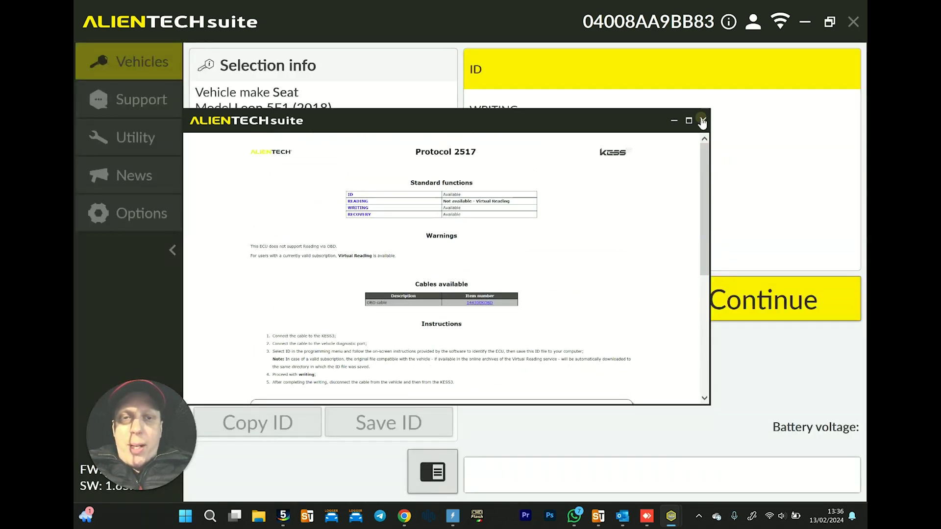
{"action": "left_click", "coordinate": [703, 121]}
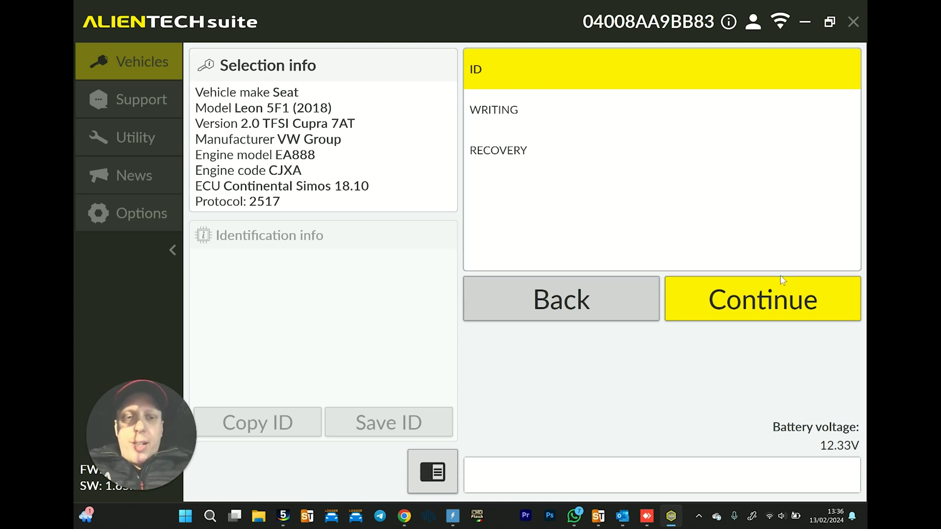
Run the ID function on the connected ECU and accept the identification data.
{"action": "left_click", "coordinate": [757, 300]}
{"action": "left_click", "coordinate": [753, 299]}
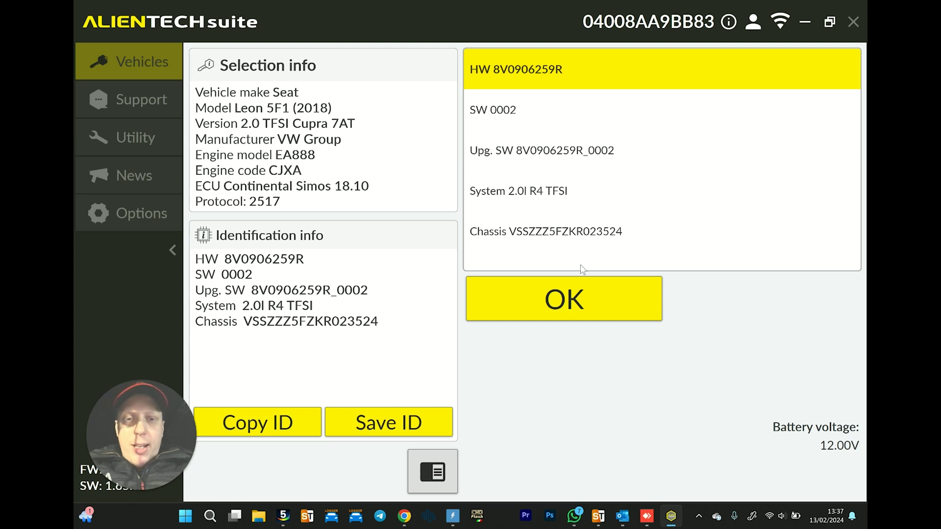
{"action": "left_click", "coordinate": [571, 299]}
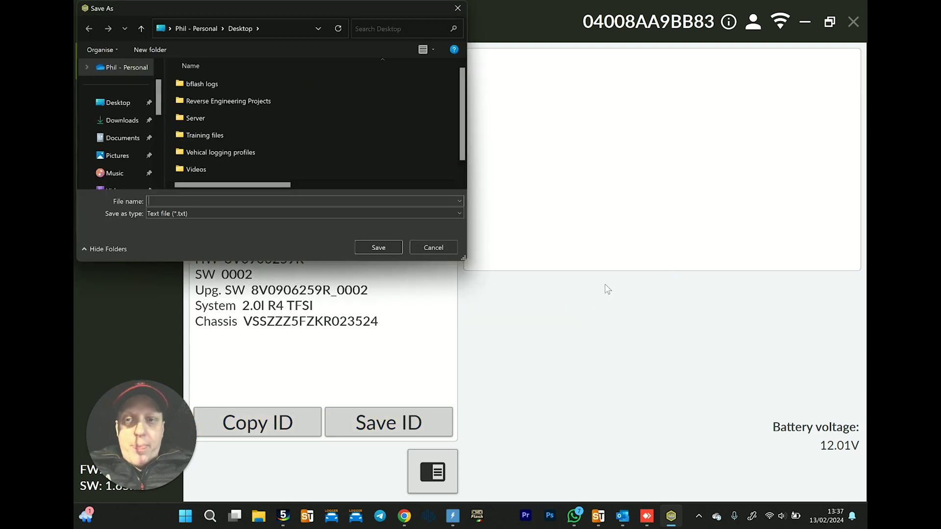
Save the ECU identification as a text file named "kess id - cupra" on the Desktop.
{"action": "left_click", "coordinate": [292, 200]}
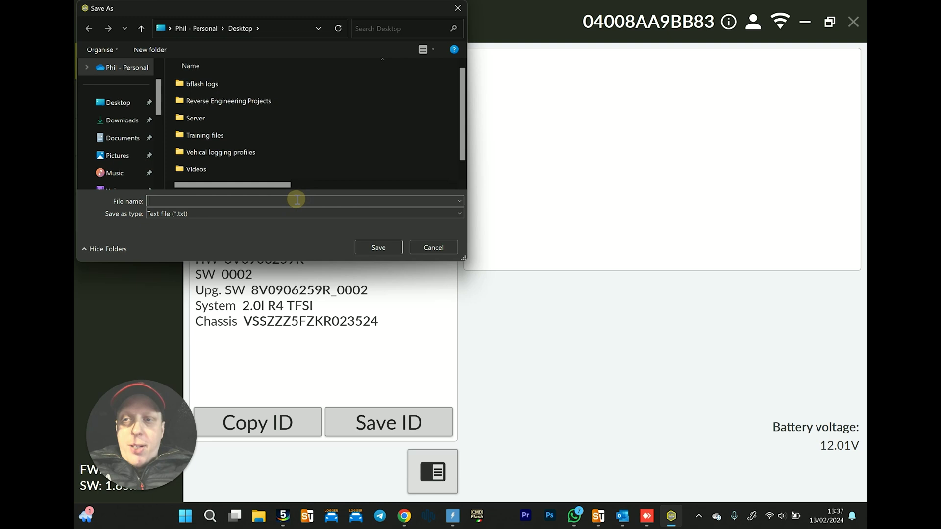
{"action": "type", "text": "kess rea"}
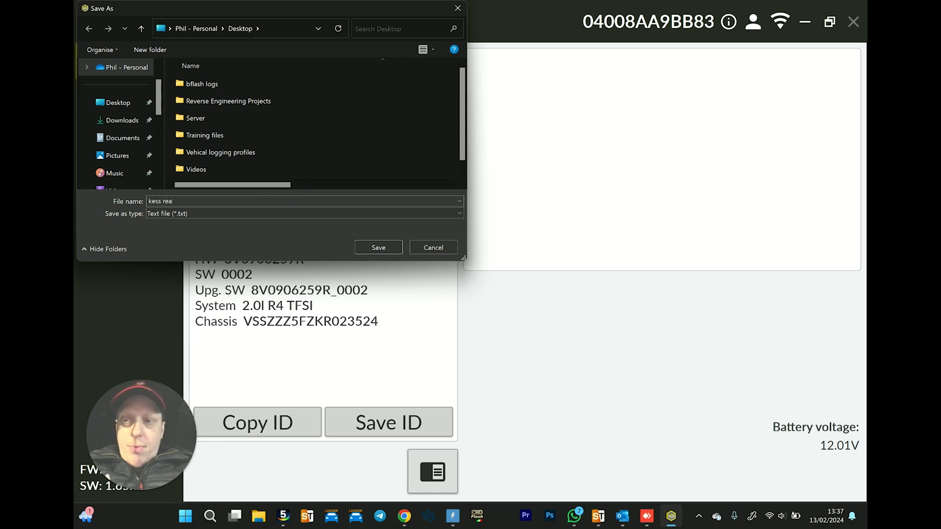
{"action": "key", "text": "BackSpace"}
{"action": "key", "text": "BackSpace"}
{"action": "key", "text": "BackSpace"}
{"action": "type", "text": "id - cupre"}
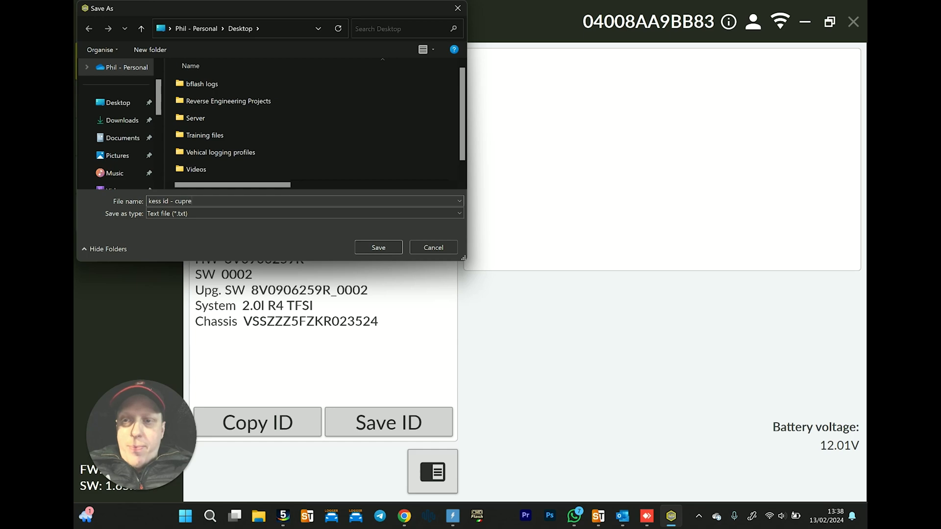
{"action": "key", "text": "BackSpace"}
{"action": "type", "text": "a"}
{"action": "left_click", "coordinate": [369, 246]}
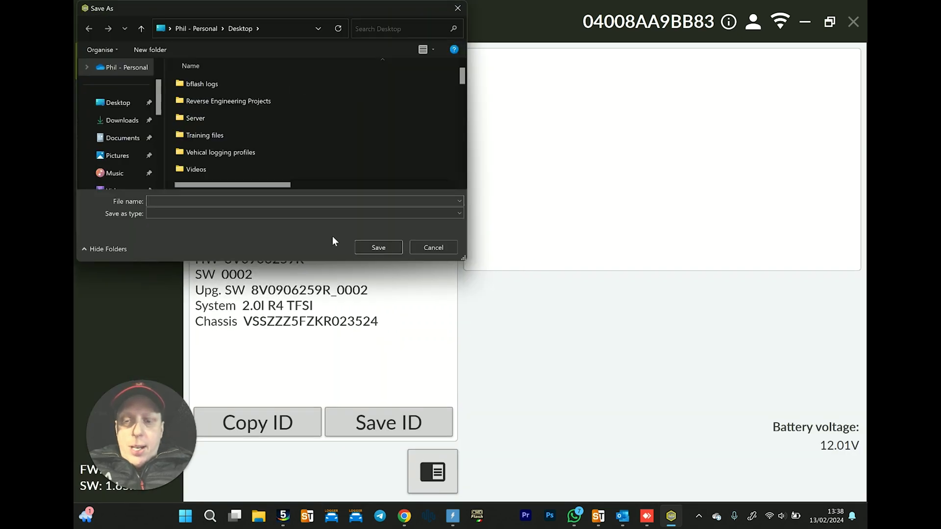
Save the original virtual-read file to the Desktop as "seat cupra - kess read vr" and acknowledge the ignition-off instruction.
{"action": "type", "text": "seat cupre"}
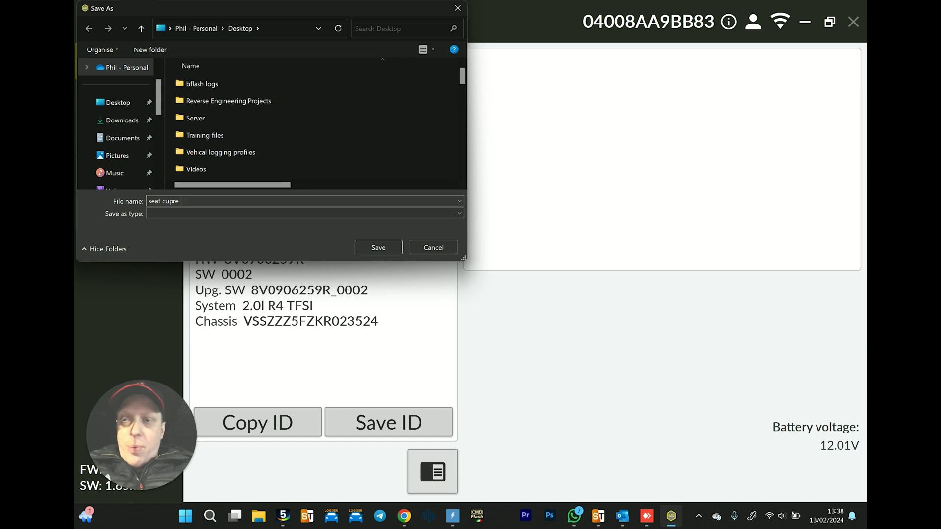
{"action": "key", "text": "BackSpace"}
{"action": "type", "text": "a - k"}
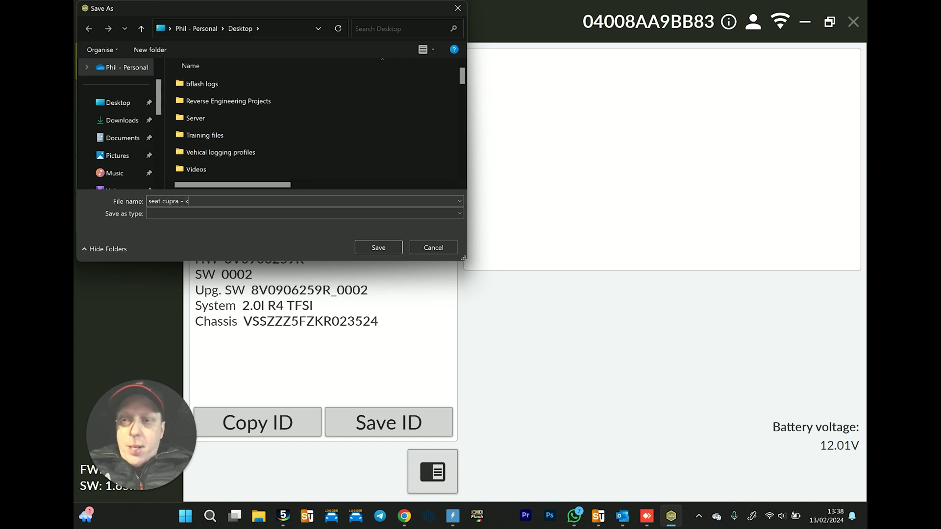
{"action": "type", "text": "ess read "}
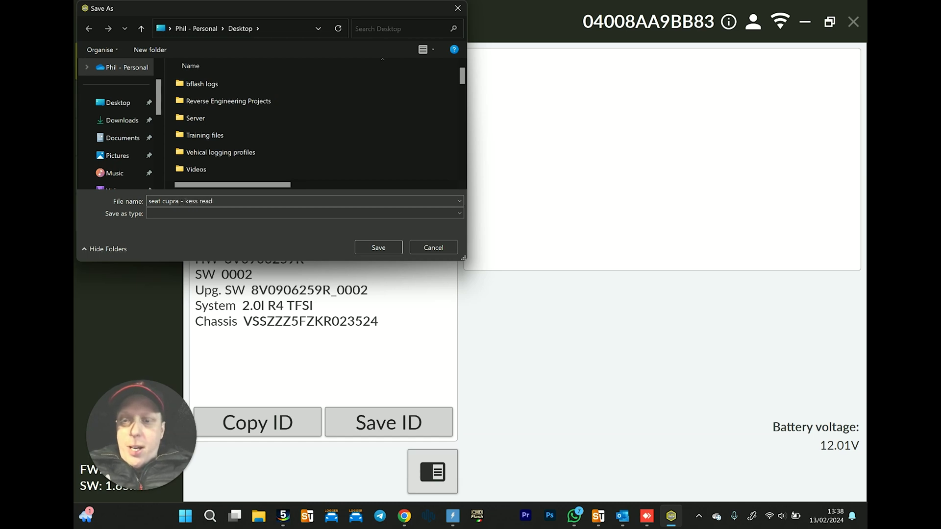
{"action": "type", "text": "vr"}
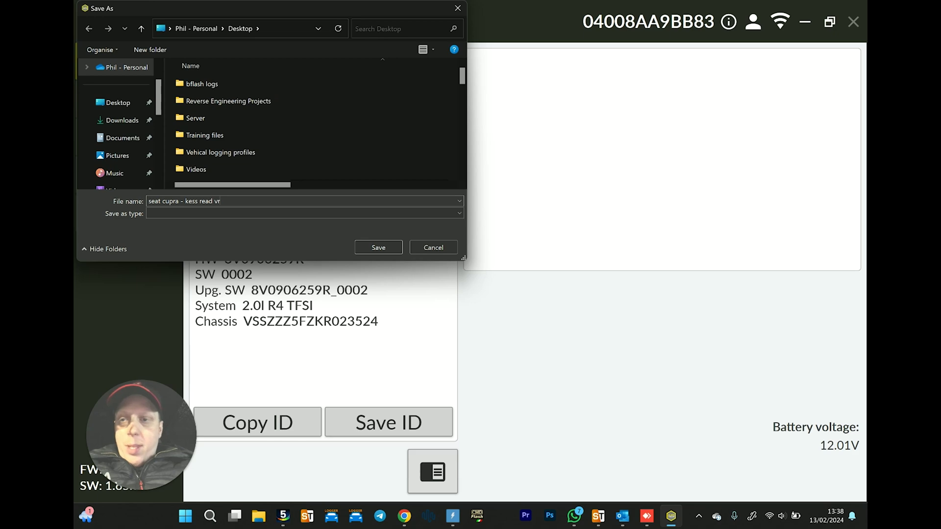
{"action": "left_click", "coordinate": [378, 253]}
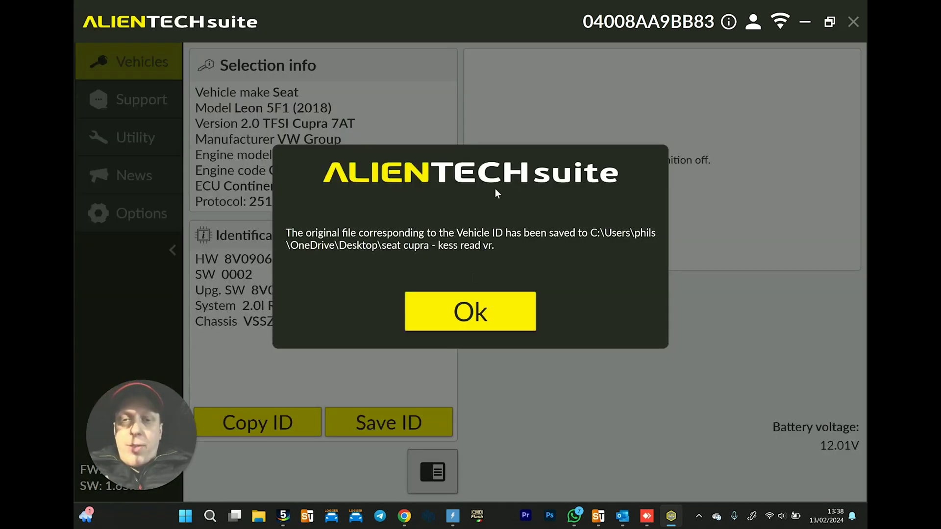
{"action": "left_click", "coordinate": [496, 309]}
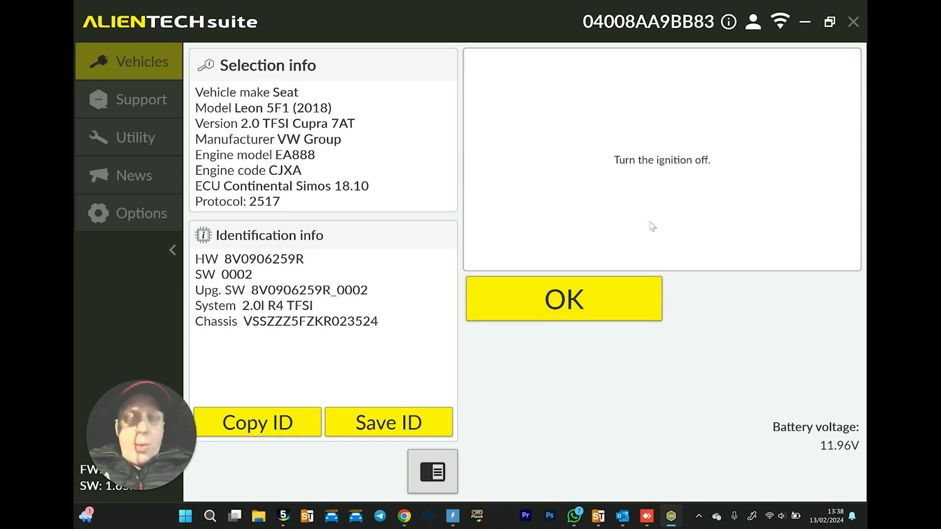
{"action": "left_click", "coordinate": [594, 302]}
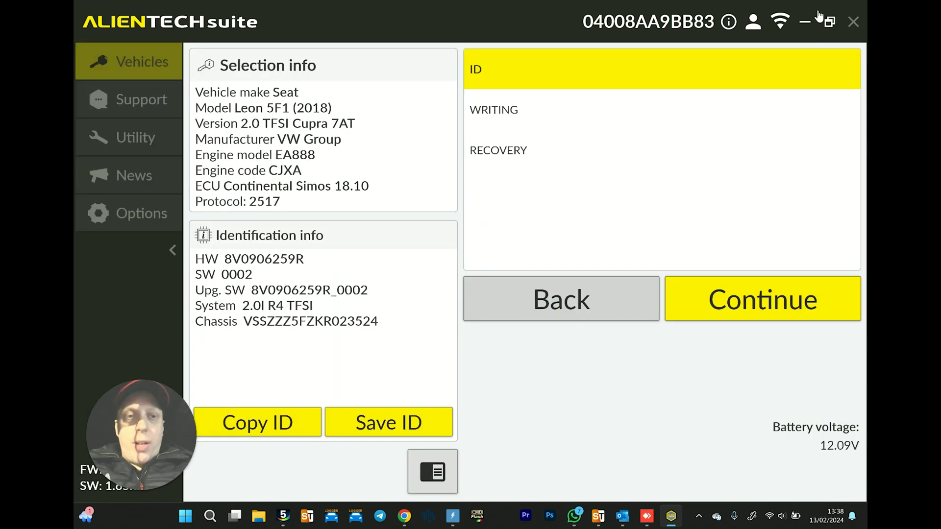
Minimise the Alientech Suite, dismiss the USB drive notification and open the ECM_Titanium folder on USB Drive (E:).
{"action": "left_click", "coordinate": [810, 21]}
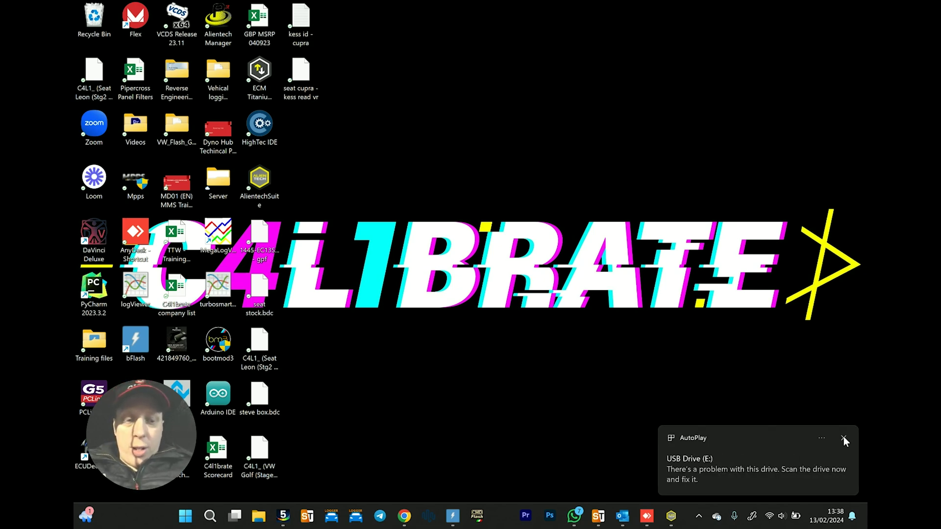
{"action": "left_click", "coordinate": [843, 437]}
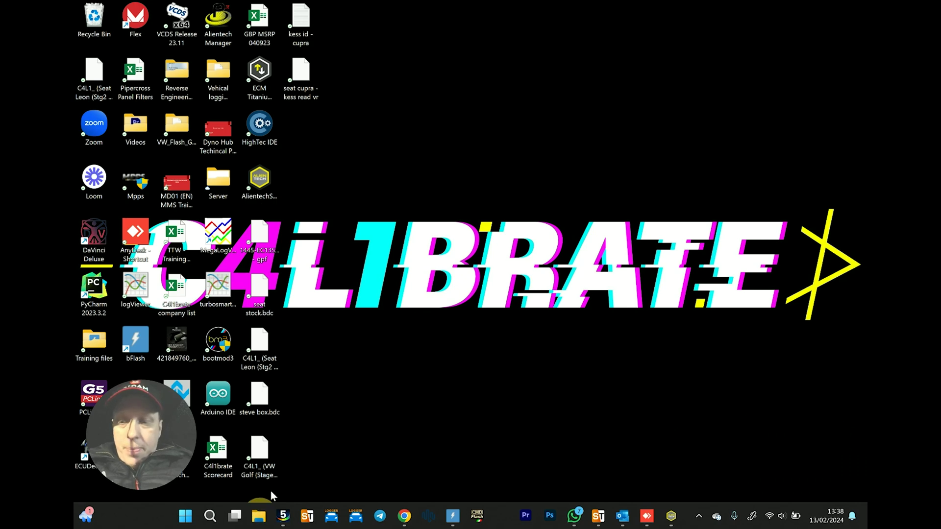
{"action": "left_click", "coordinate": [259, 513]}
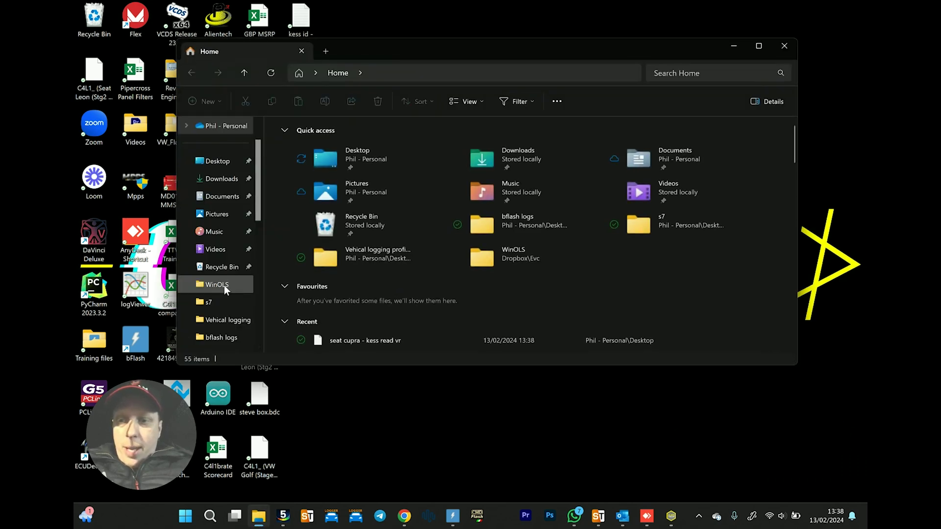
{"action": "left_click_drag", "start_coordinate": [256, 204], "coordinate": [263, 298]}
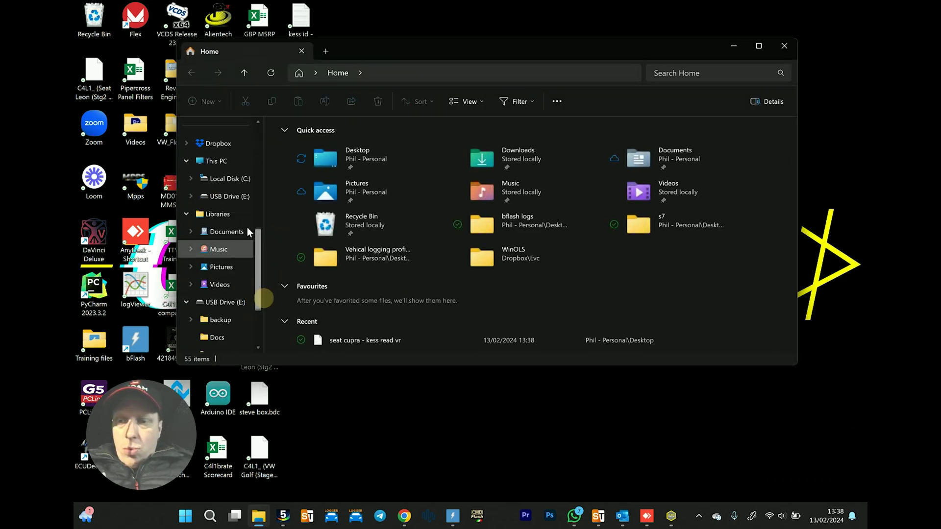
{"action": "left_click", "coordinate": [247, 198]}
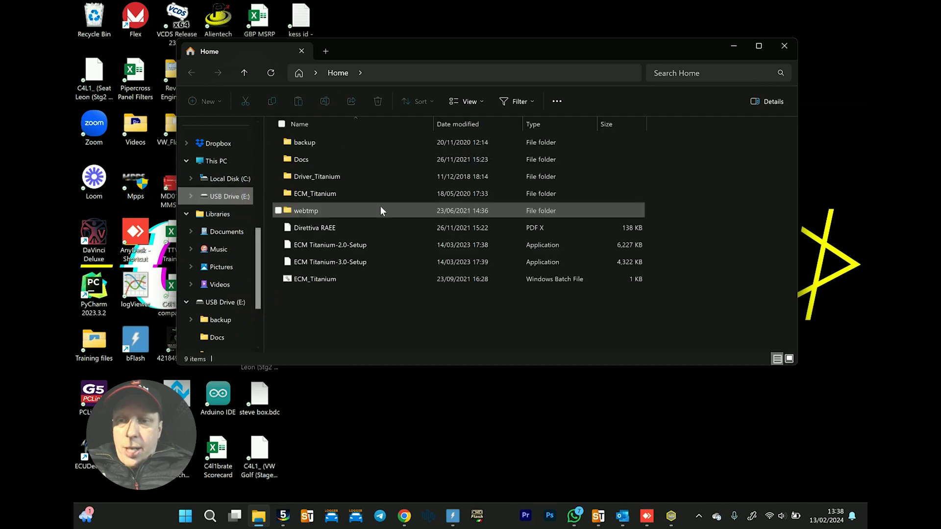
{"action": "double_click", "coordinate": [478, 196]}
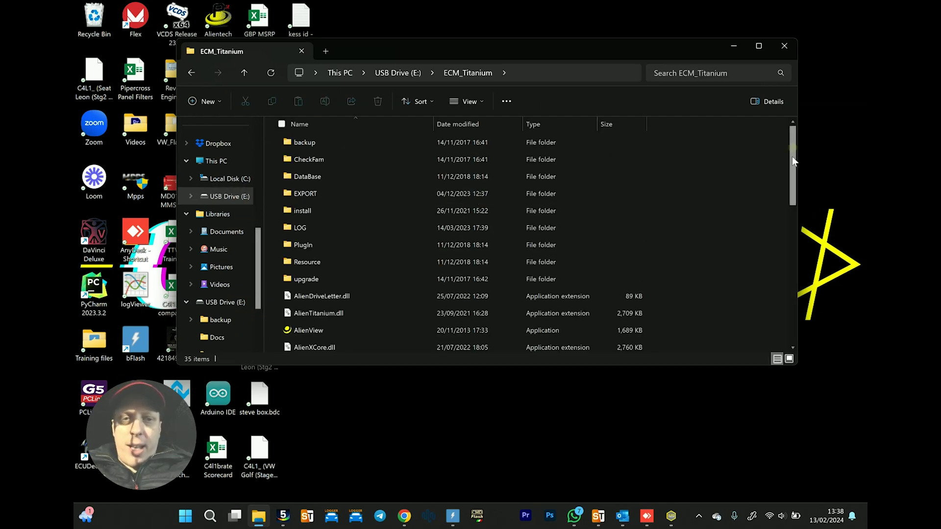
Launch the ECMTitanium application from the folder and close the file browser window.
{"action": "left_click_drag", "start_coordinate": [792, 157], "coordinate": [787, 205]}
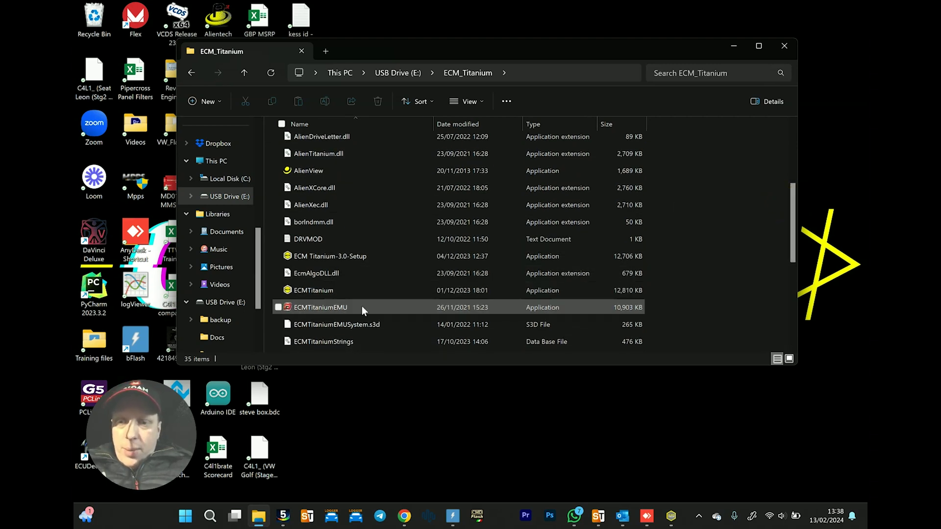
{"action": "double_click", "coordinate": [365, 291]}
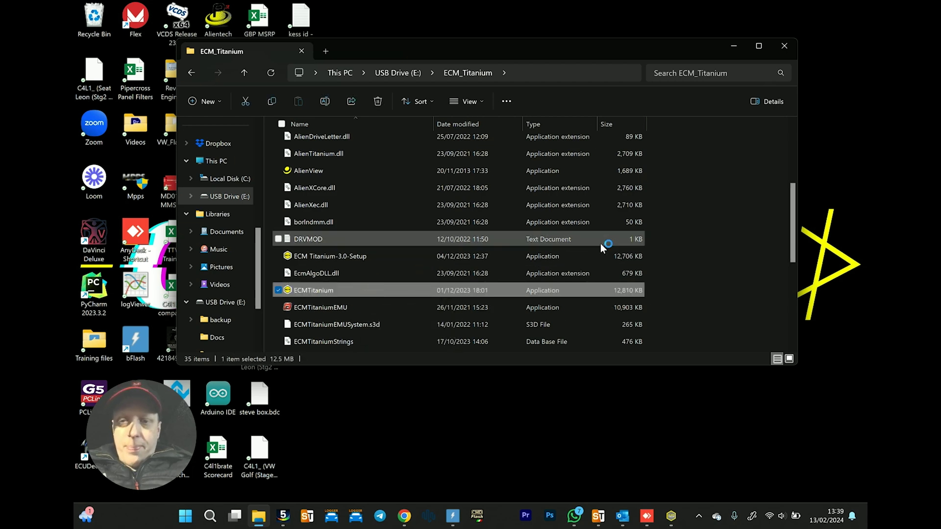
{"action": "left_click", "coordinate": [784, 46]}
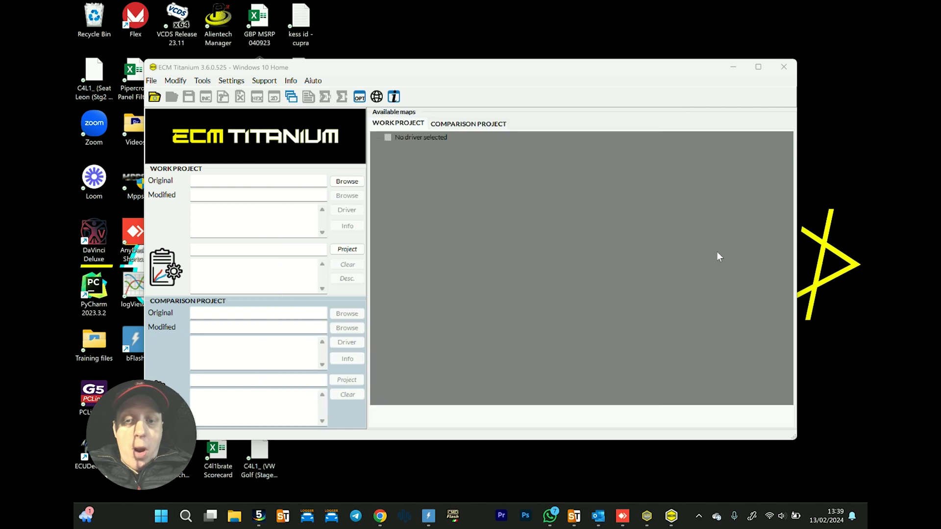
Maximise ECM Titanium and load "seat cupra - kess read vr" from the Desktop as the work project's original file.
{"action": "left_click", "coordinate": [758, 68]}
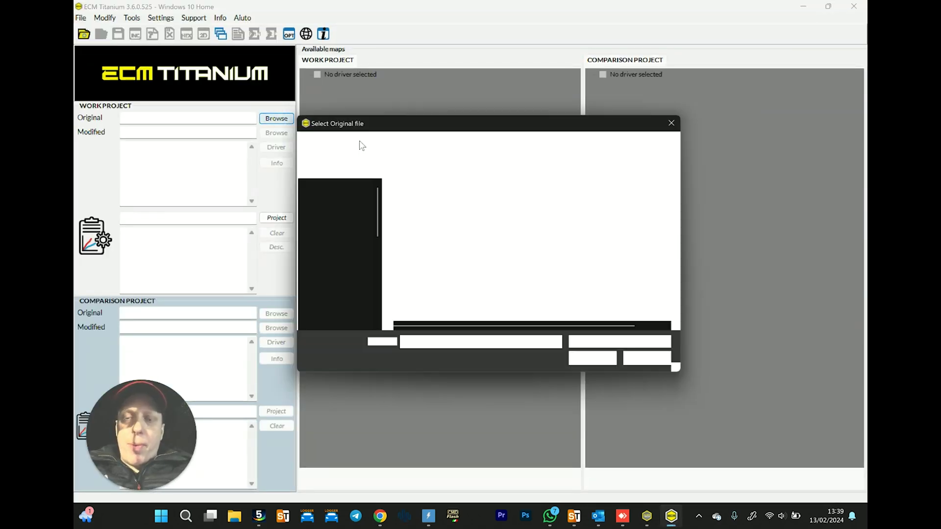
{"action": "left_click", "coordinate": [335, 223]}
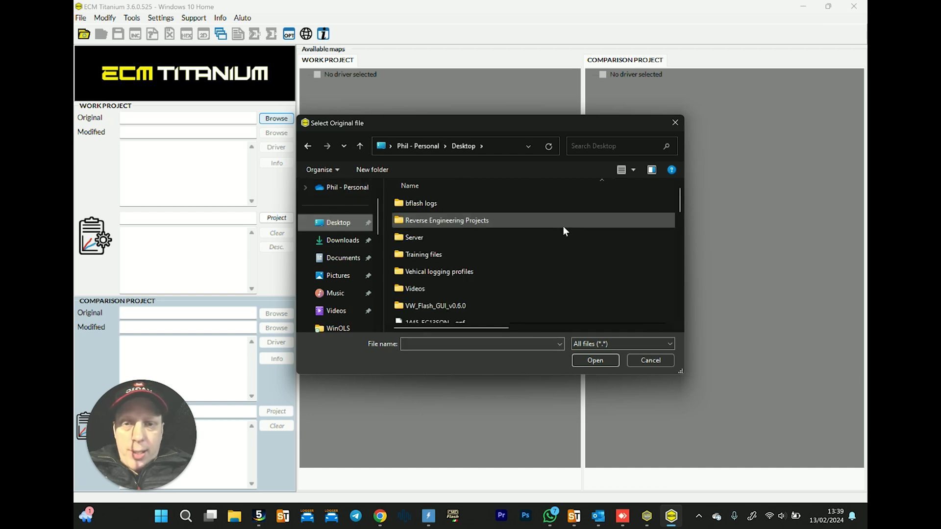
{"action": "left_click", "coordinate": [488, 346]}
{"action": "type", "text": "c"}
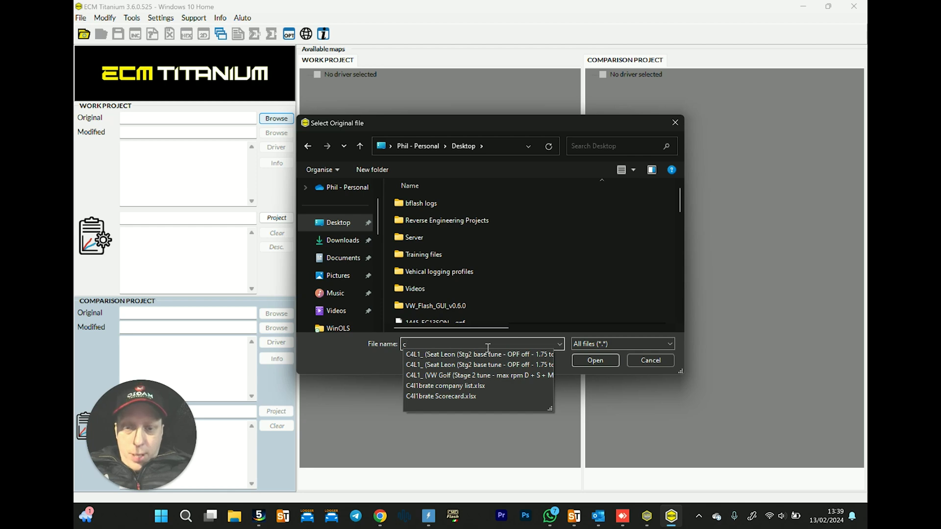
{"action": "key", "text": "BackSpace"}
{"action": "type", "text": "s"}
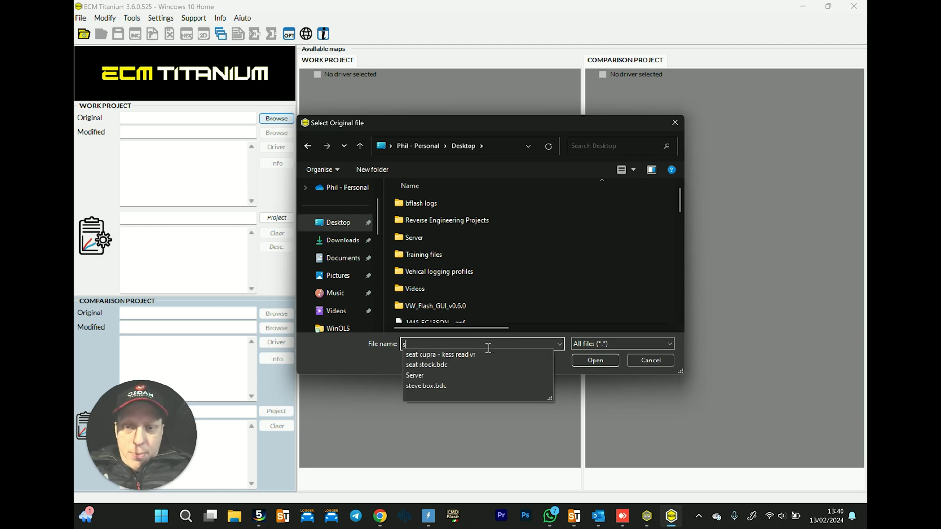
{"action": "left_click", "coordinate": [462, 354]}
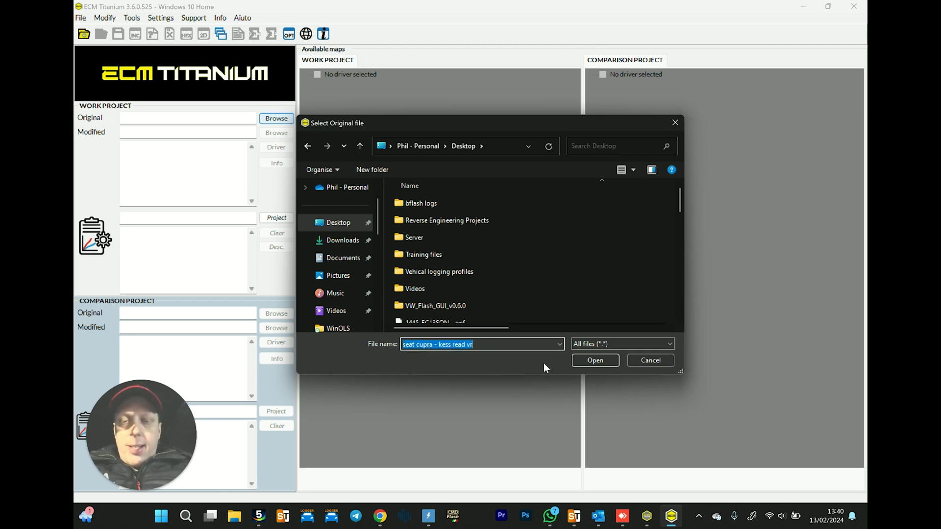
{"action": "left_click", "coordinate": [589, 364]}
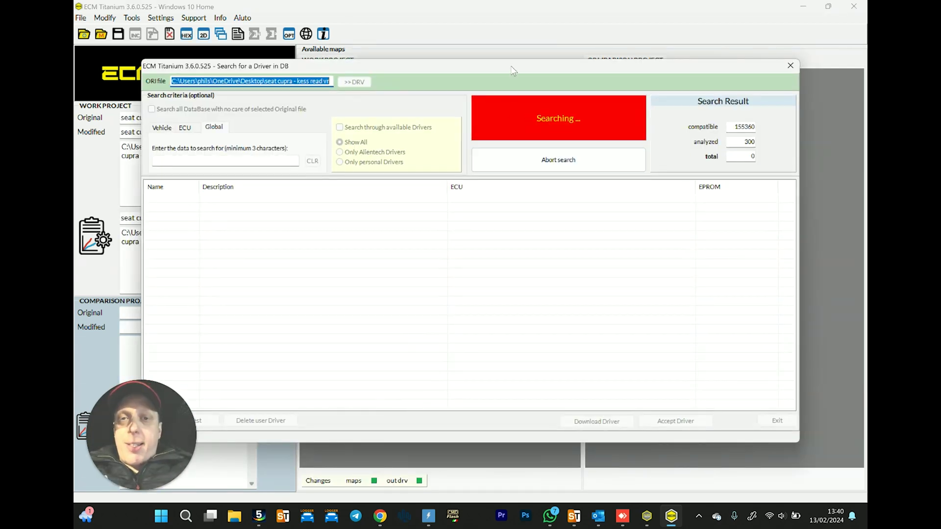
Abort the running driver search and download the update for the AS3_AD32 driver, AUDI S3 III 2000 16v TFSI quattro 310CV.
{"action": "left_click_drag", "start_coordinate": [511, 66], "coordinate": [557, 59]}
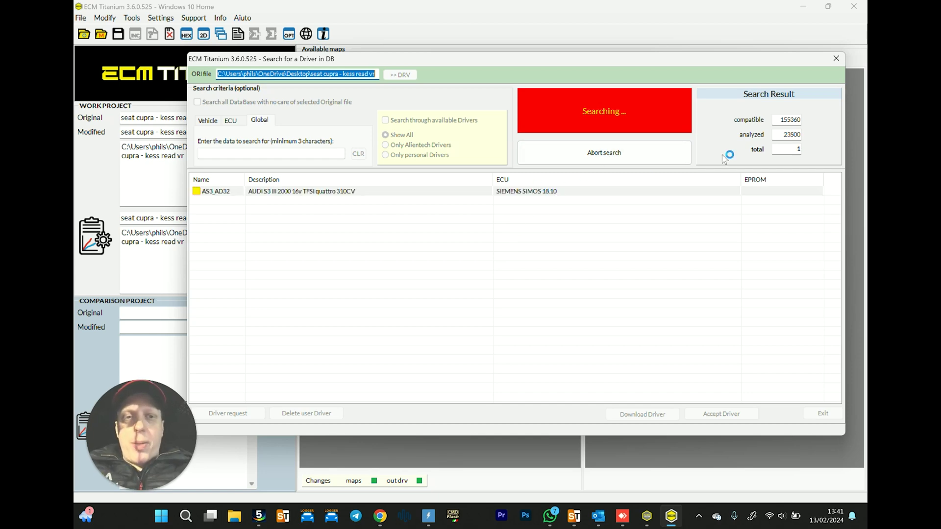
{"action": "left_click", "coordinate": [644, 149]}
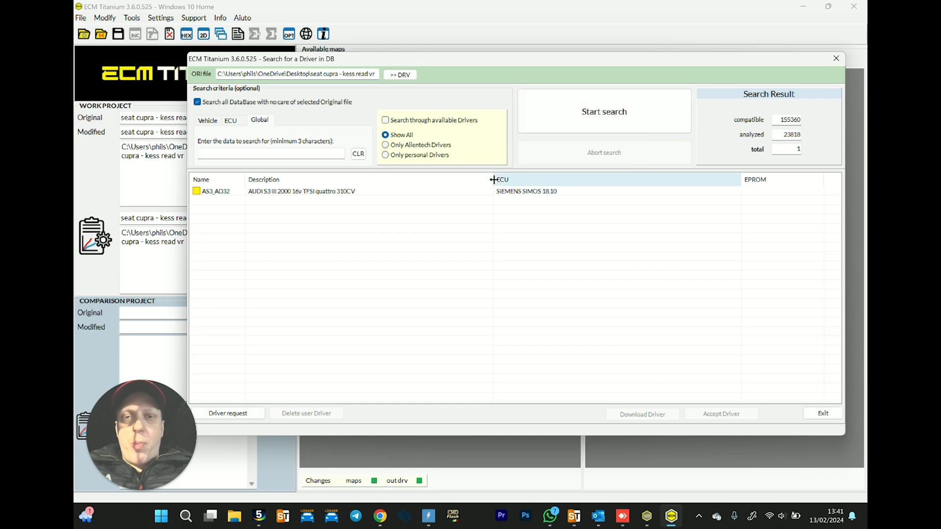
{"action": "left_click", "coordinate": [314, 192]}
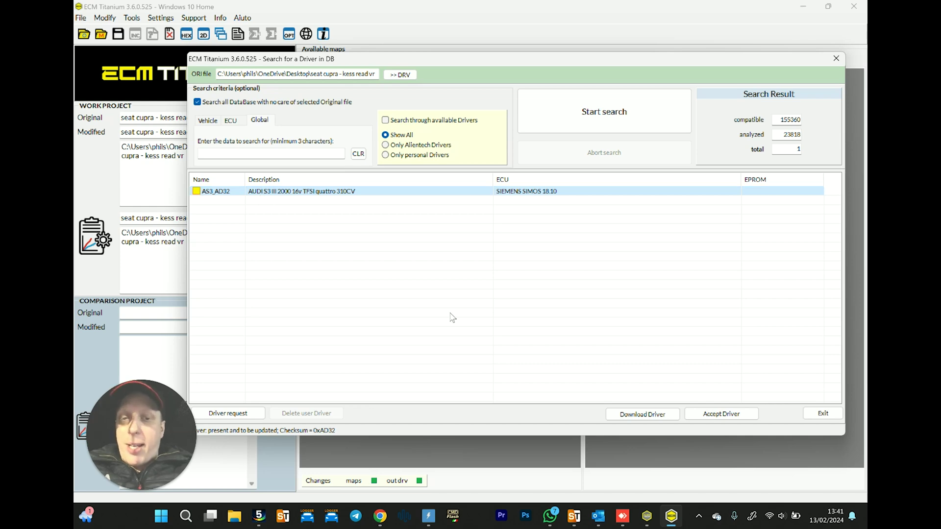
{"action": "left_click", "coordinate": [642, 415]}
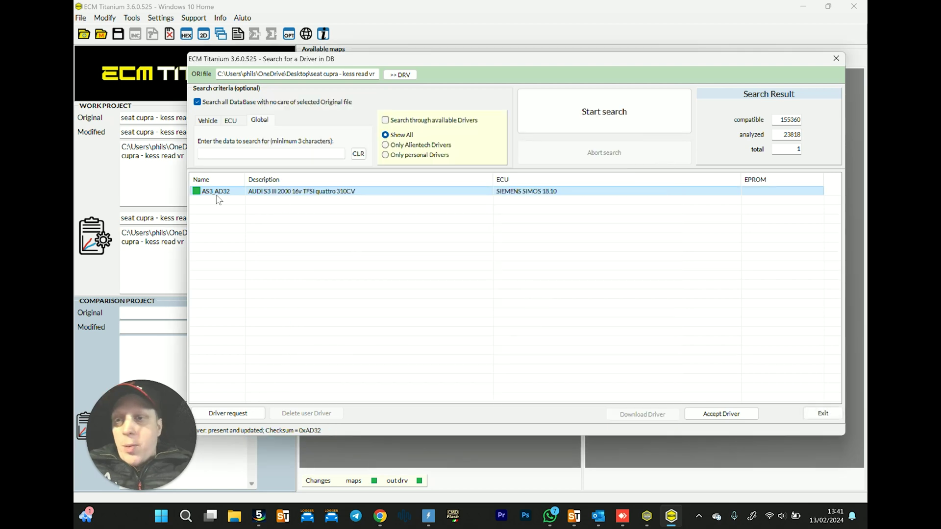
Accept the AS3_AD32 driver for the original file and decline the creation of a new project.
{"action": "left_click", "coordinate": [727, 415]}
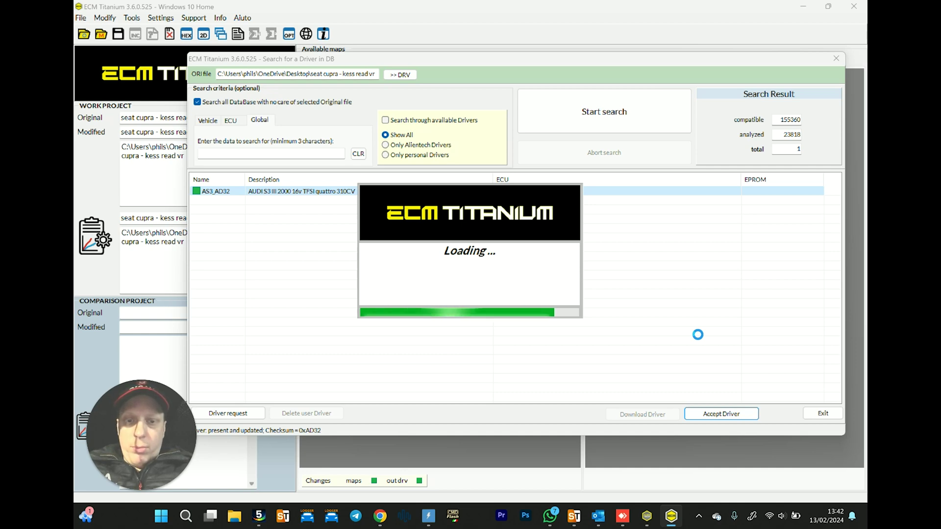
{"action": "key", "text": "Return"}
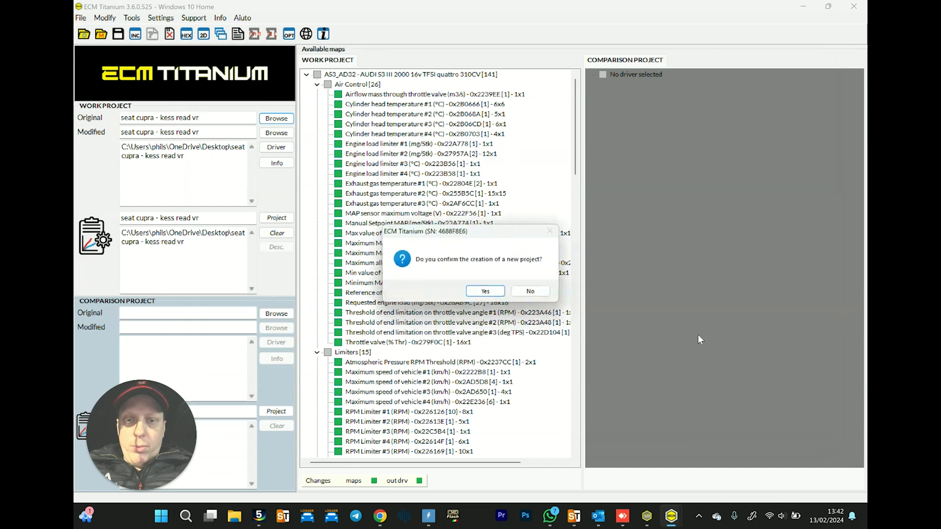
{"action": "left_click", "coordinate": [534, 293]}
Look over the driver's available maps and collapse every category from Air Control to Rail.
{"action": "left_click_drag", "start_coordinate": [576, 98], "coordinate": [596, 89]}
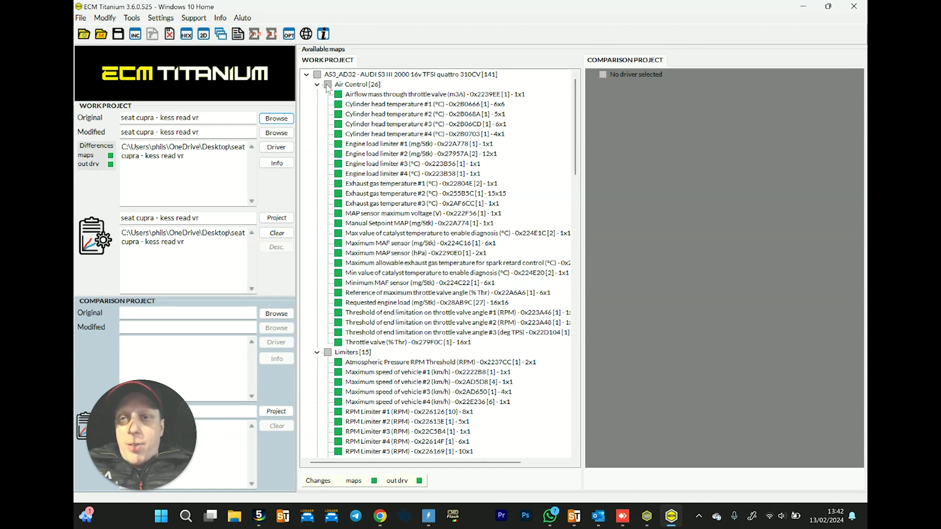
{"action": "left_click", "coordinate": [317, 84]}
{"action": "left_click", "coordinate": [317, 94]}
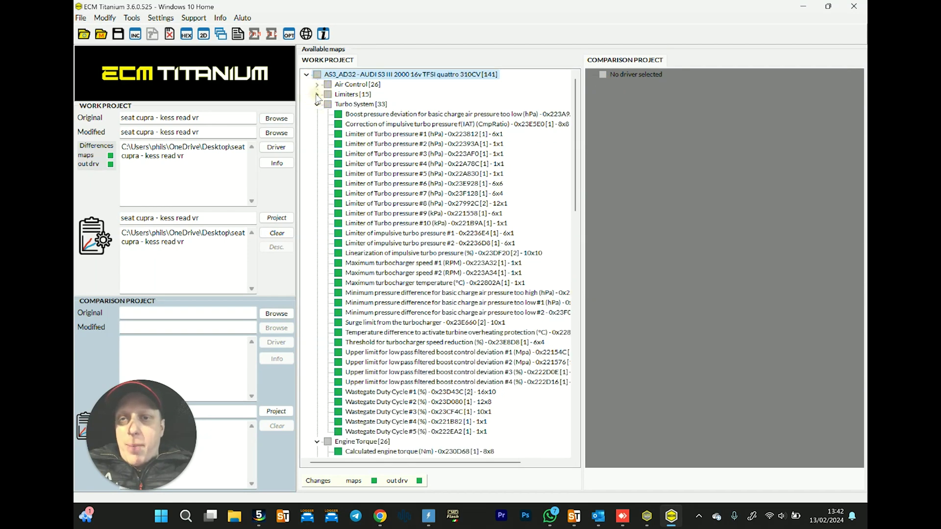
{"action": "left_click", "coordinate": [317, 104]}
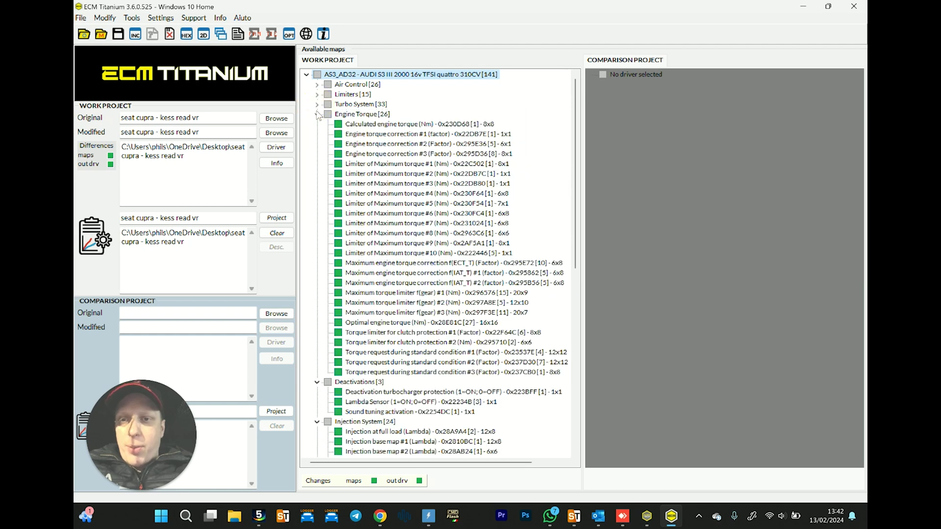
{"action": "left_click", "coordinate": [317, 114]}
{"action": "left_click", "coordinate": [317, 124]}
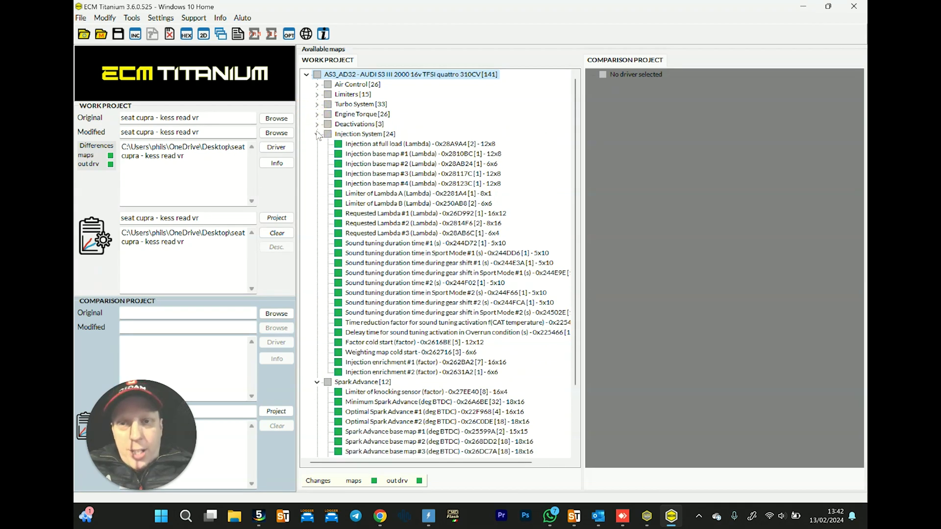
{"action": "left_click", "coordinate": [317, 134]}
{"action": "left_click", "coordinate": [317, 144]}
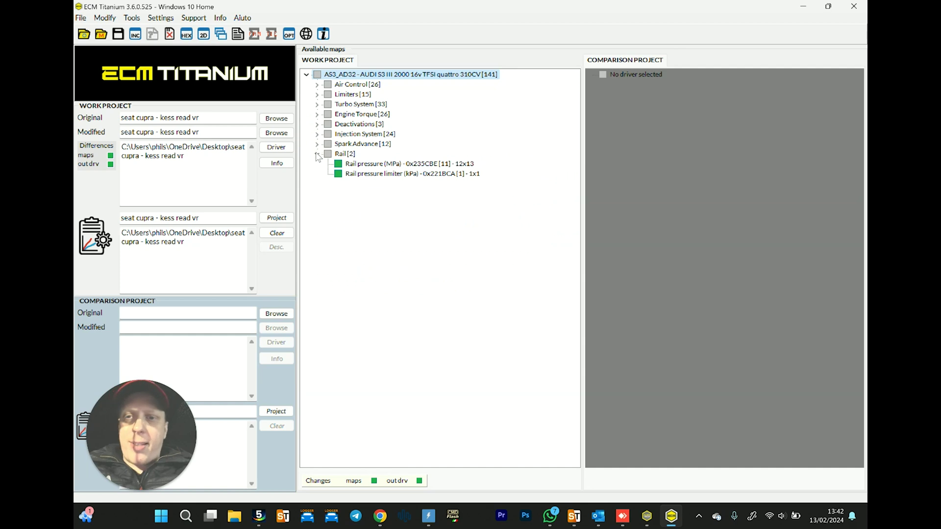
{"action": "left_click", "coordinate": [317, 154]}
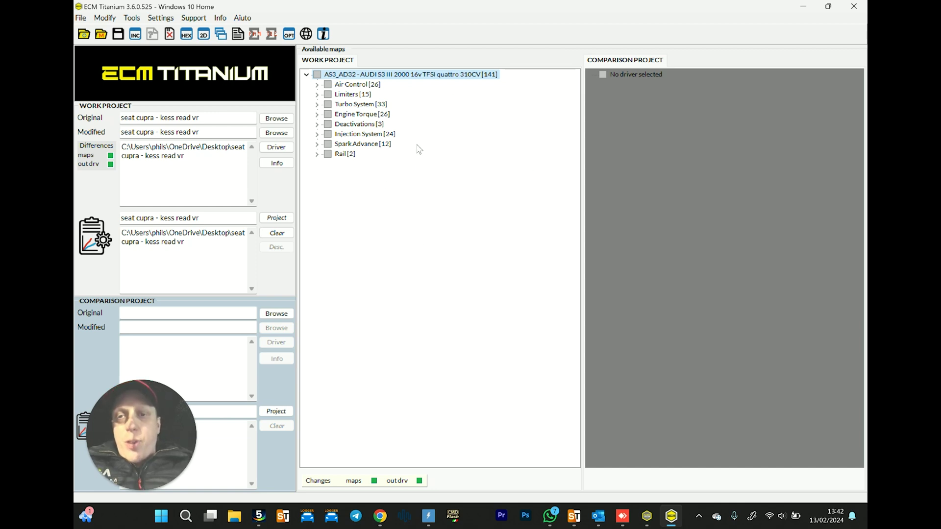
Expand the Air Control, Limiters and Turbo System categories and review the maps listed in each.
{"action": "left_click", "coordinate": [317, 85]}
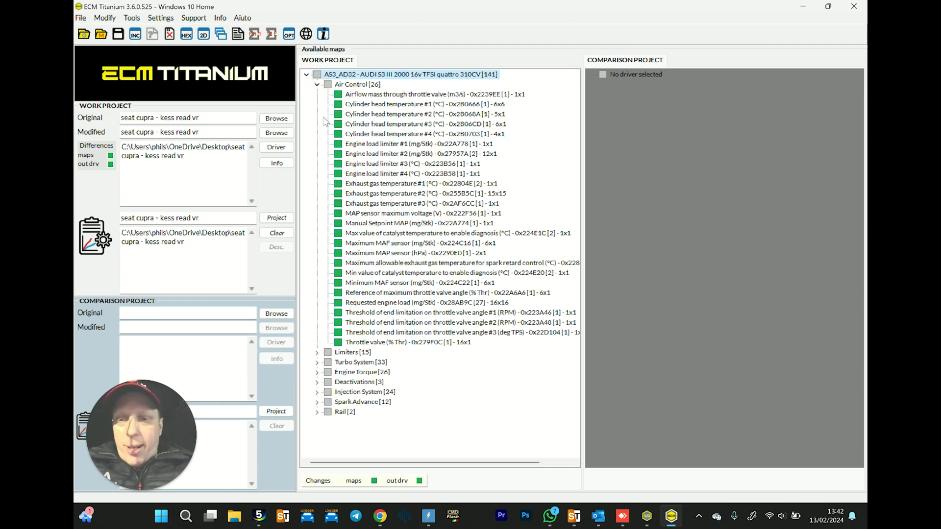
{"action": "left_click", "coordinate": [307, 75]}
{"action": "left_click", "coordinate": [306, 75]}
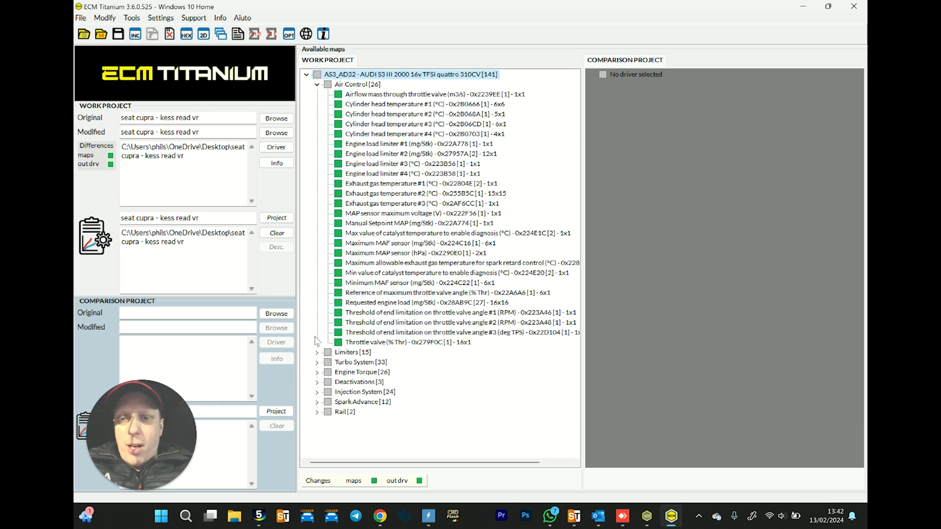
{"action": "left_click", "coordinate": [317, 352]}
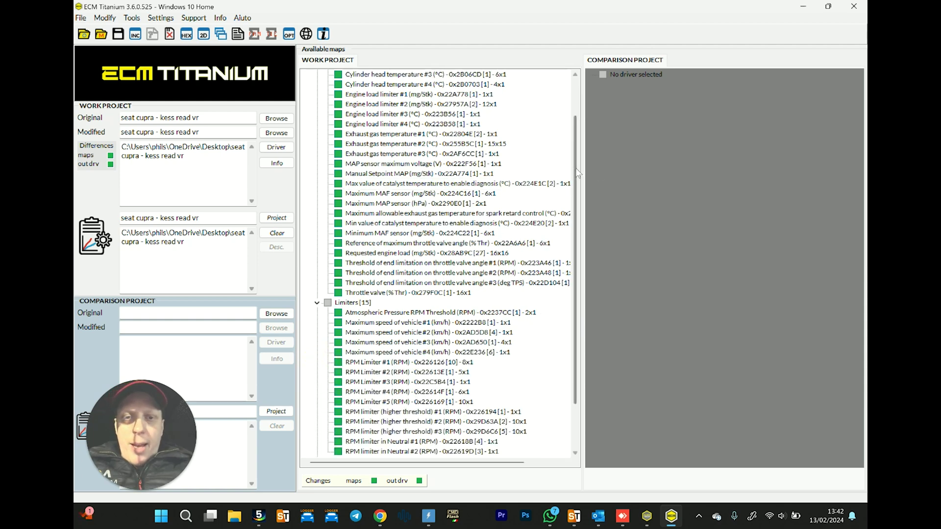
{"action": "scroll", "coordinate": [571, 275], "scroll_direction": "down", "scroll_amount": 2}
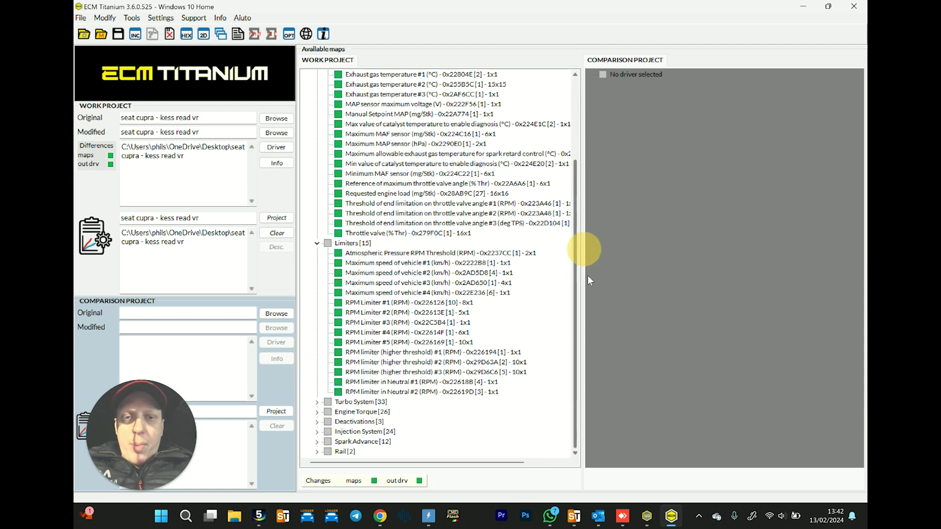
{"action": "left_click", "coordinate": [317, 401]}
{"action": "scroll", "coordinate": [577, 294], "scroll_direction": "down", "scroll_amount": 2}
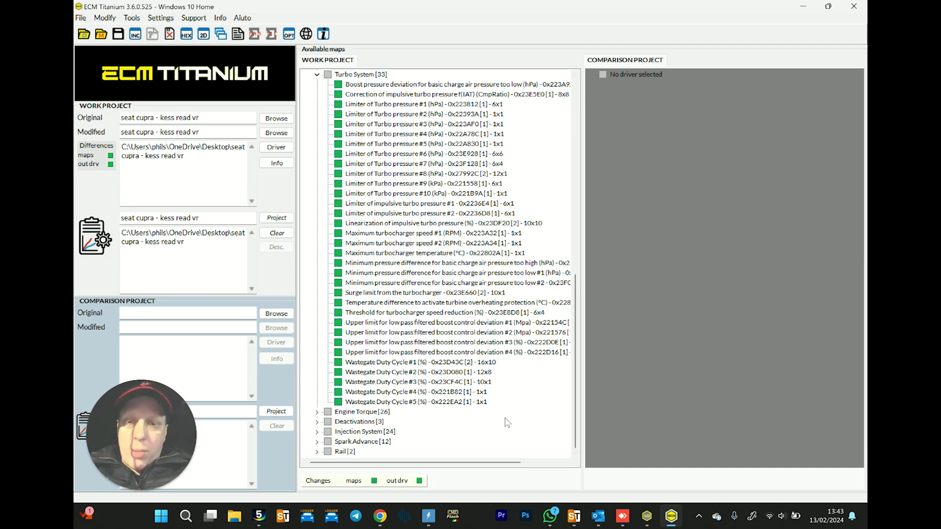
Minimise ECM Titanium, bring up the Alientech Suite and minimise it too, leaving the desktop clear.
{"action": "left_click", "coordinate": [675, 519]}
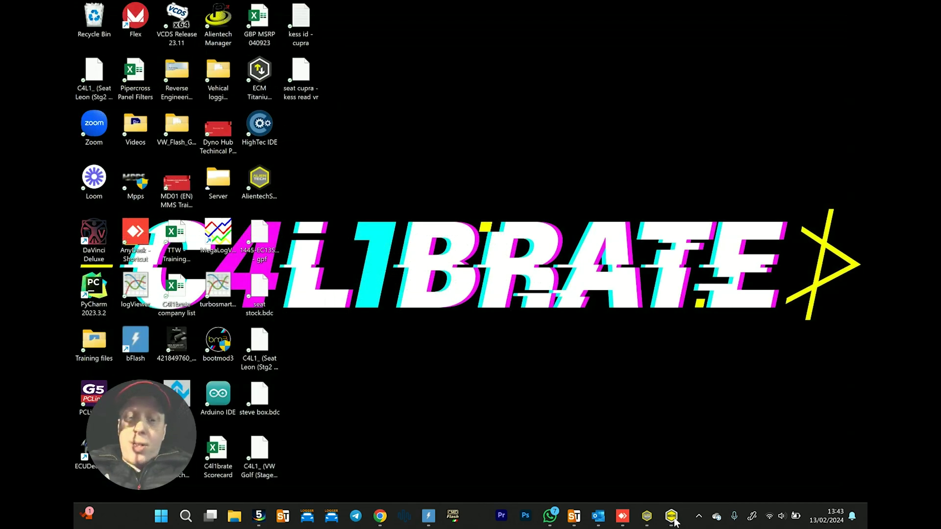
{"action": "left_click", "coordinate": [646, 519]}
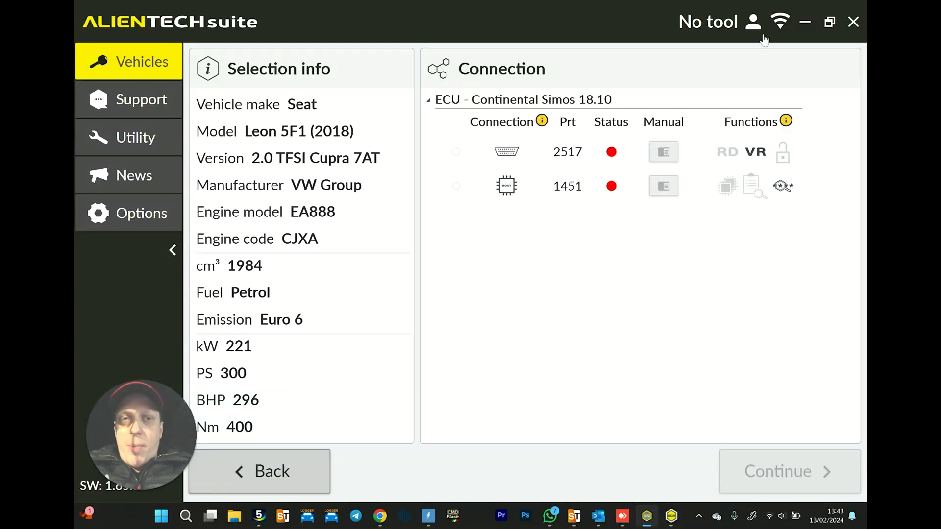
{"action": "left_click", "coordinate": [807, 23]}
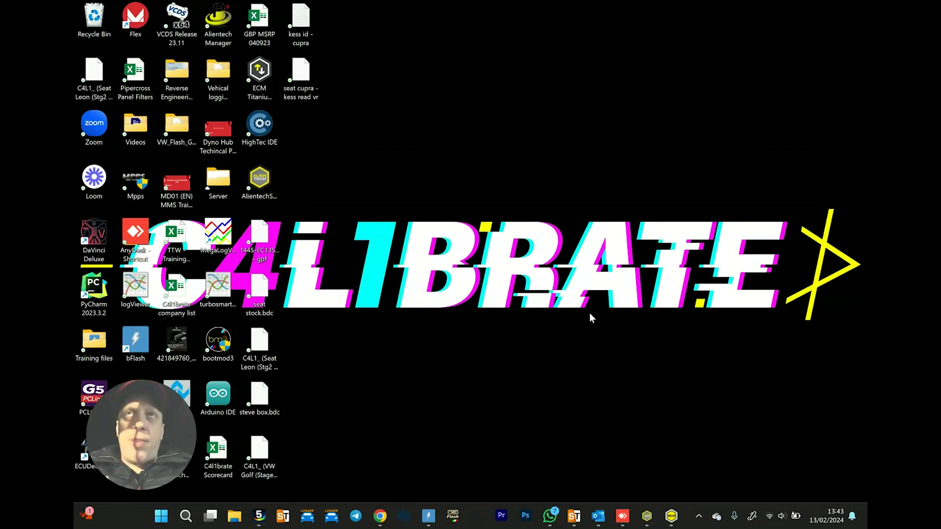
Bring up ECM Titanium's map list for a look, minimise it again and decline Swiftec's reminder to save the current project.
{"action": "left_click", "coordinate": [669, 516]}
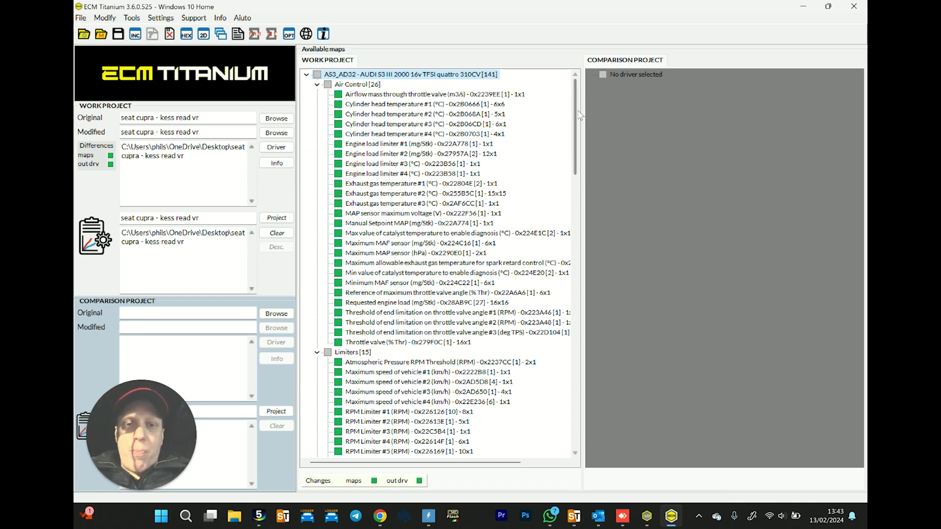
{"action": "mouse_move", "coordinate": [575, 100]}
{"action": "left_mouse_down"}
{"action": "mouse_move", "coordinate": [585, 313]}
{"action": "mouse_move", "coordinate": [590, 101]}
{"action": "left_mouse_up"}
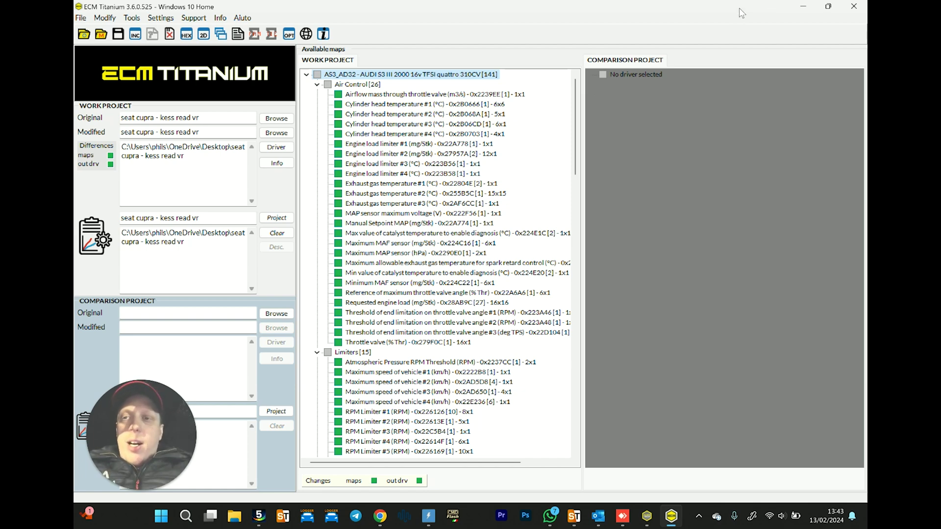
{"action": "left_click", "coordinate": [804, 7]}
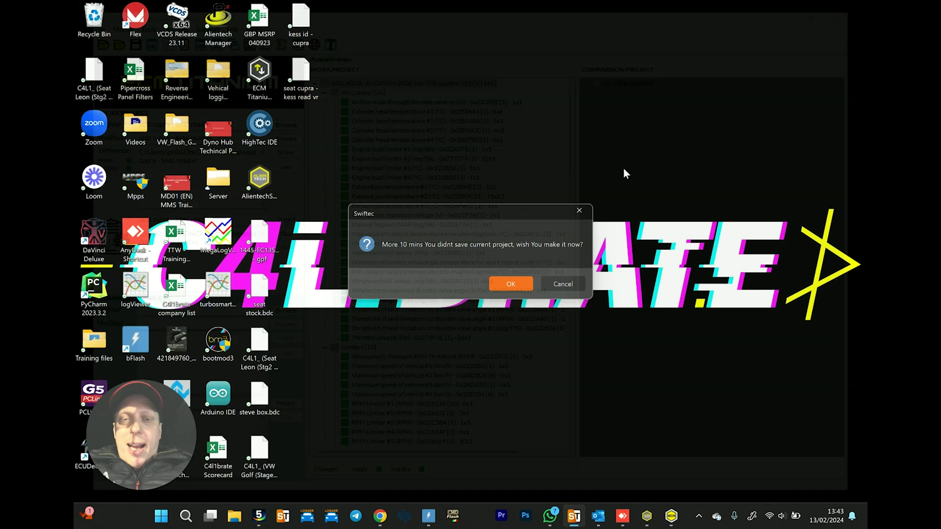
{"action": "left_click", "coordinate": [580, 280]}
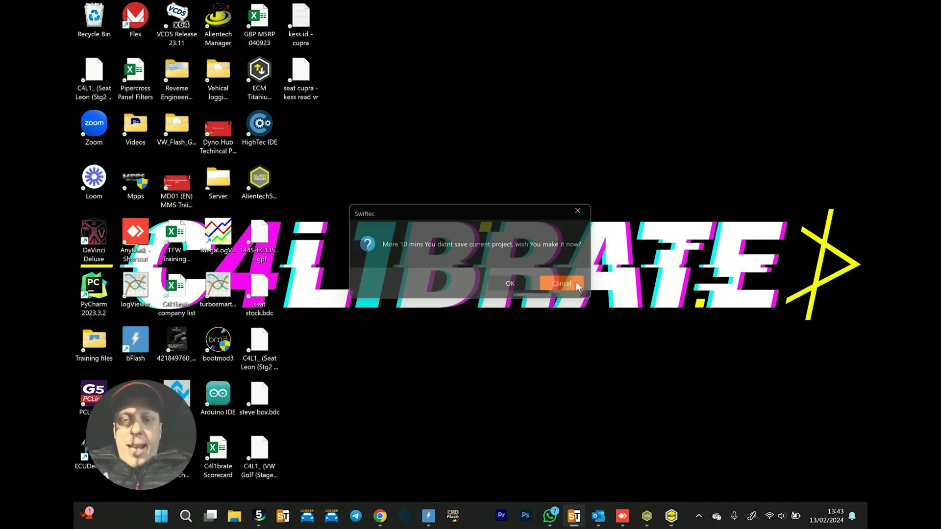
Switch to the Alientech Suite and examine the vehicle details and connection functions listed for the Seat Leon's Continental Simos 18.10 ECU.
{"action": "left_click", "coordinate": [646, 517]}
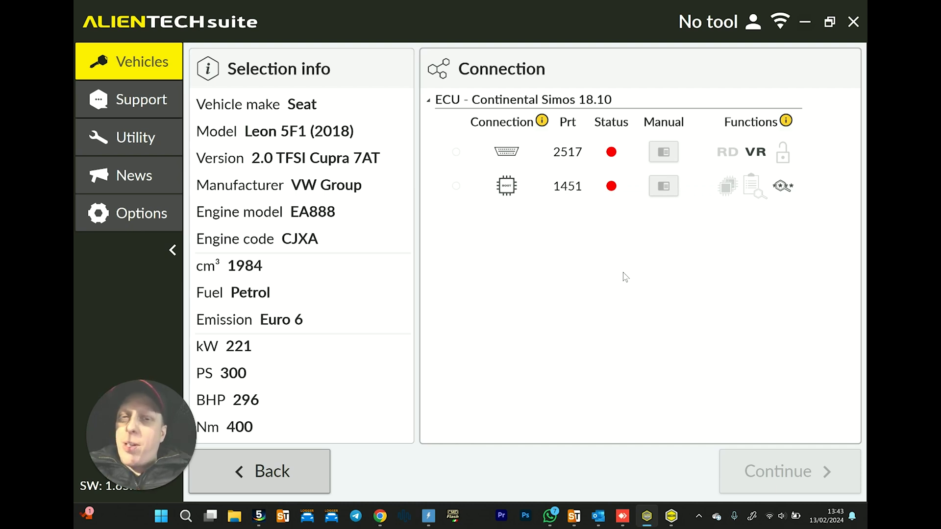
{"action": "left_click", "coordinate": [670, 276]}
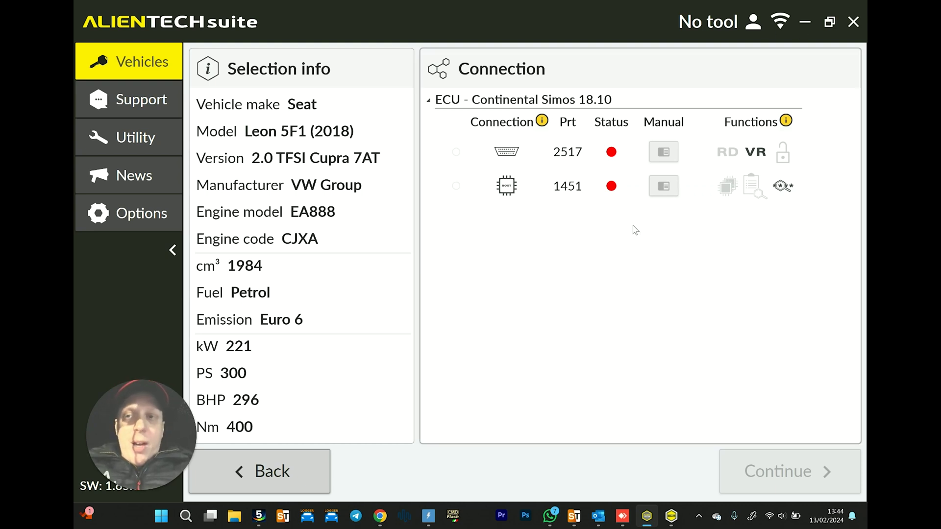
Return to ECM Titanium and review the AS3_AD32 driver's maps from Air Control down to Spark Advance, ending back at the list's start.
{"action": "left_click", "coordinate": [671, 516]}
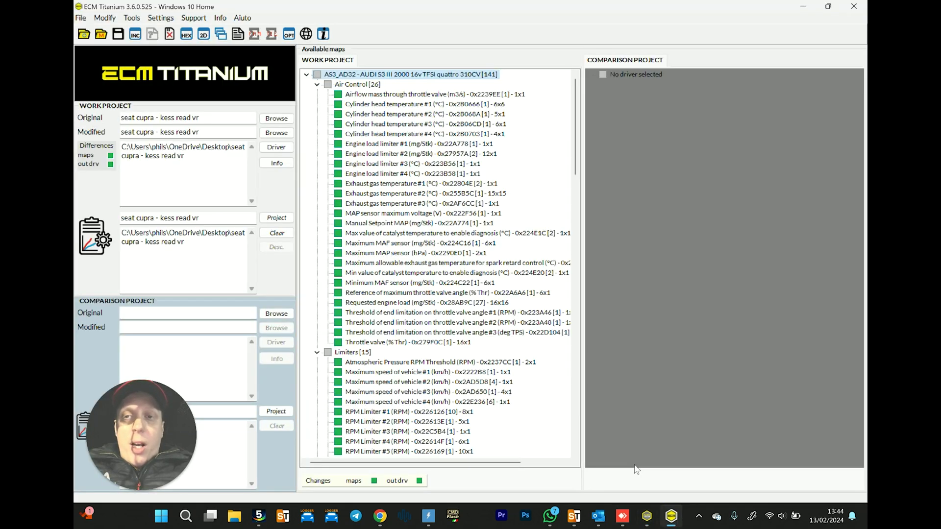
{"action": "mouse_move", "coordinate": [576, 121]}
{"action": "left_mouse_down"}
{"action": "mouse_move", "coordinate": [589, 402]}
{"action": "mouse_move", "coordinate": [586, 98]}
{"action": "left_mouse_up"}
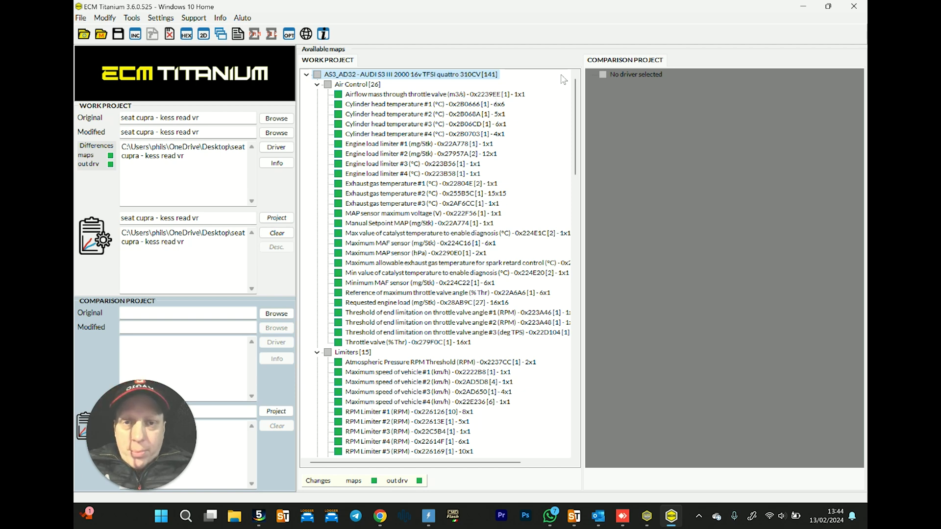
{"action": "left_click_drag", "start_coordinate": [576, 93], "coordinate": [577, 78]}
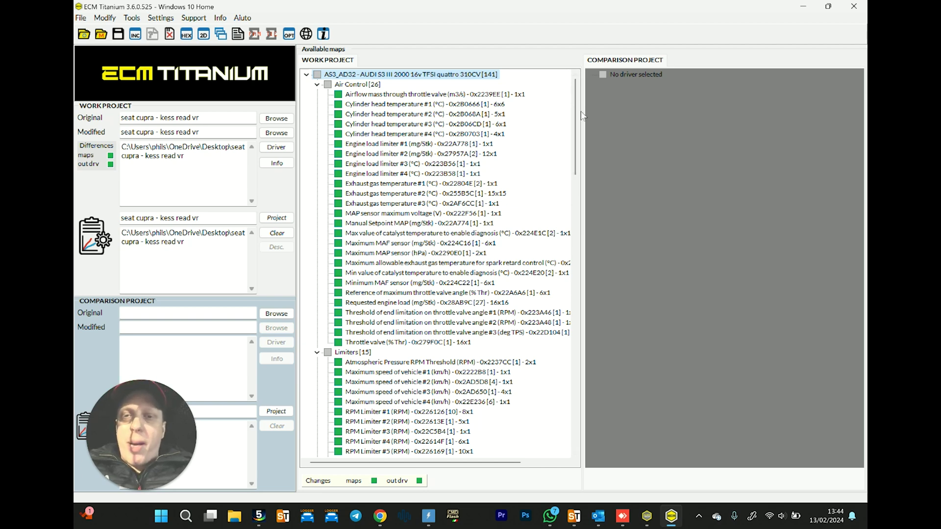
{"action": "left_click_drag", "start_coordinate": [576, 108], "coordinate": [582, 166]}
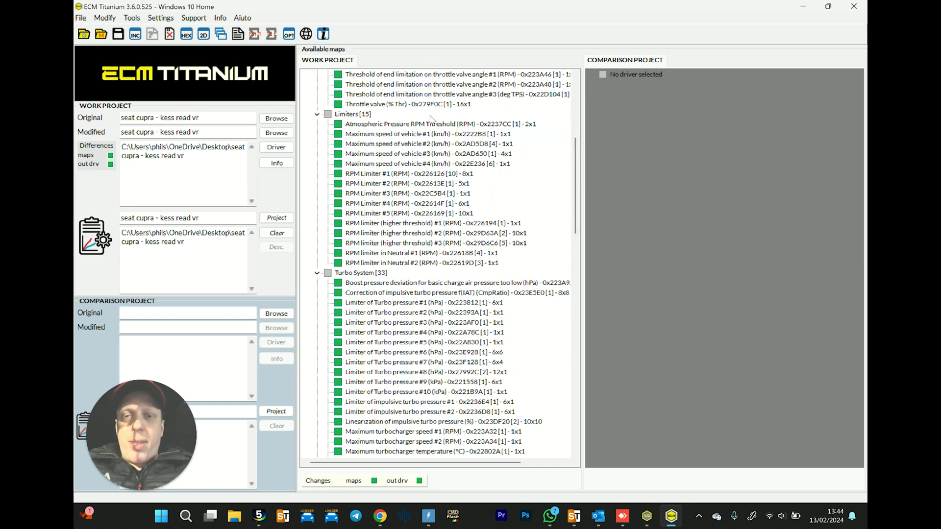
{"action": "left_click_drag", "start_coordinate": [575, 154], "coordinate": [585, 352]}
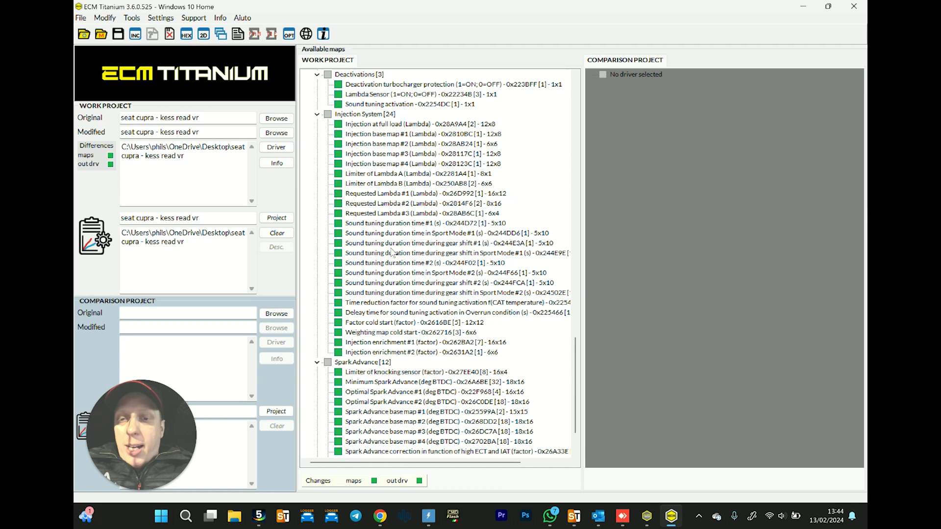
{"action": "left_click_drag", "start_coordinate": [575, 348], "coordinate": [572, 74]}
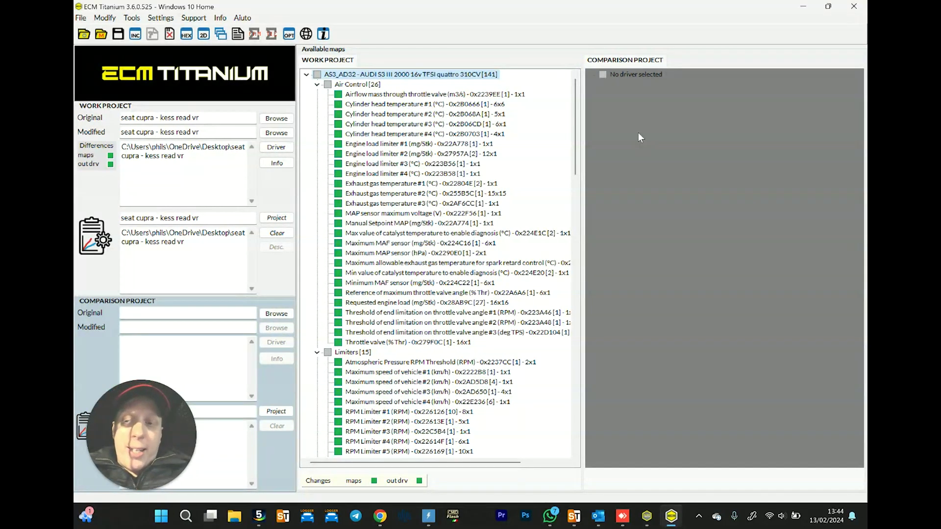